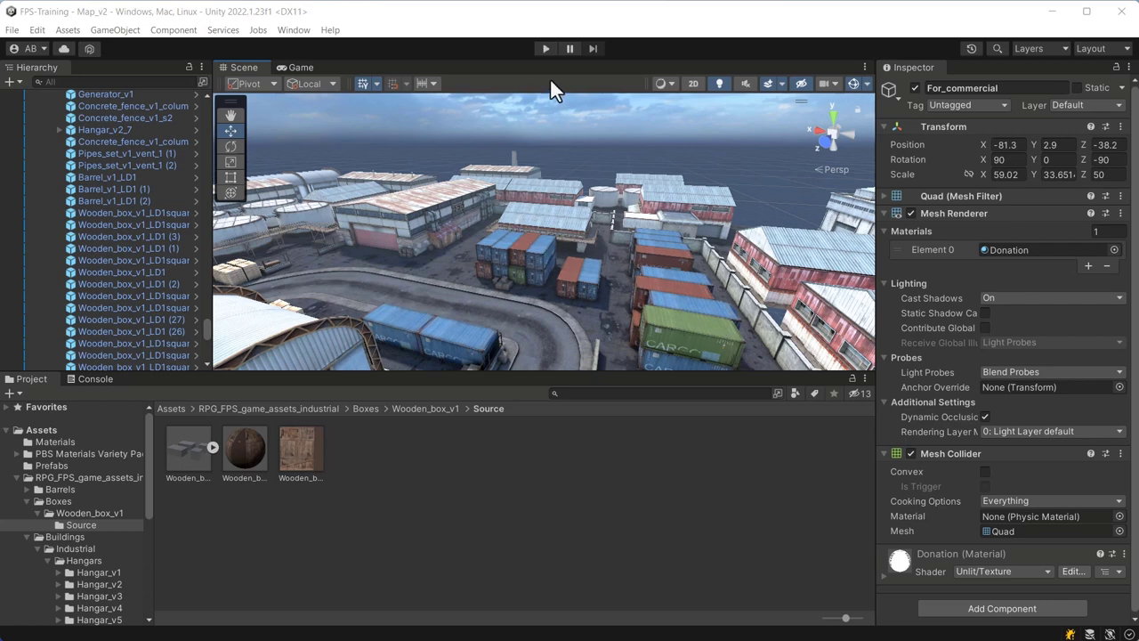
Briefly test the map in Play mode, then stop and return to editing.
click(543, 47)
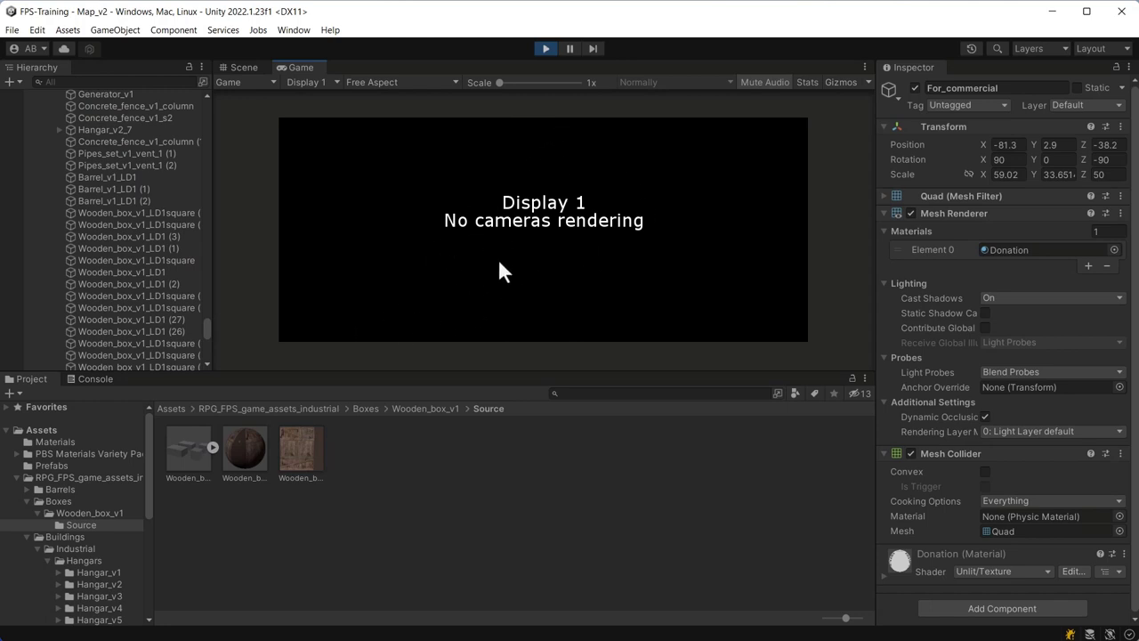
click(539, 49)
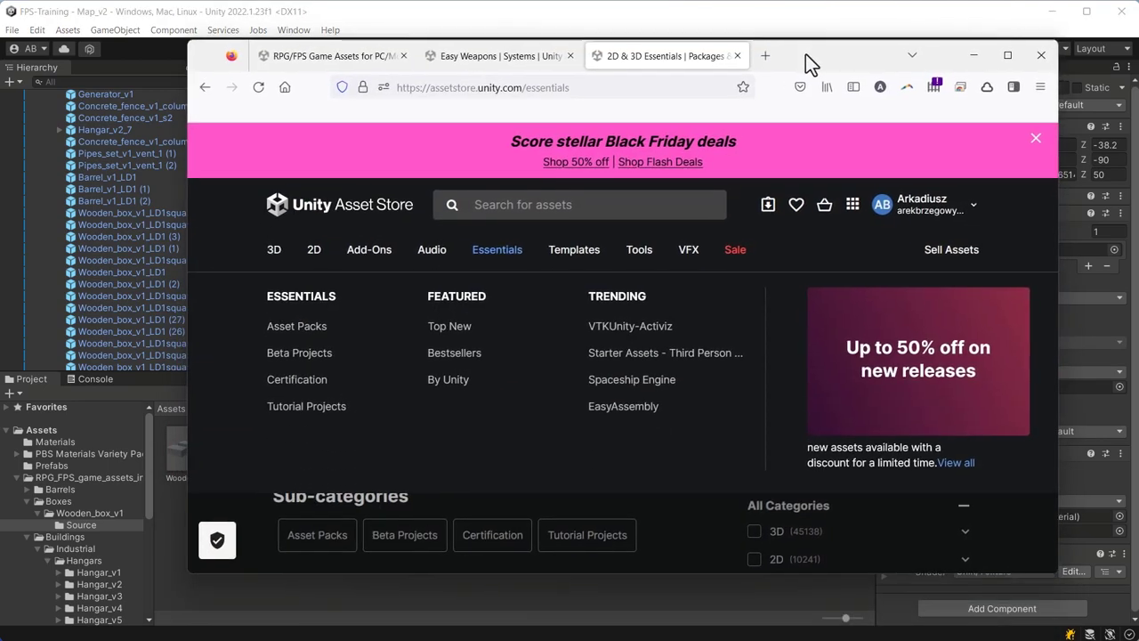
Load the 47 Essentials assets and scroll through them to the Starter Assets cards.
drag(806, 53, 788, 65)
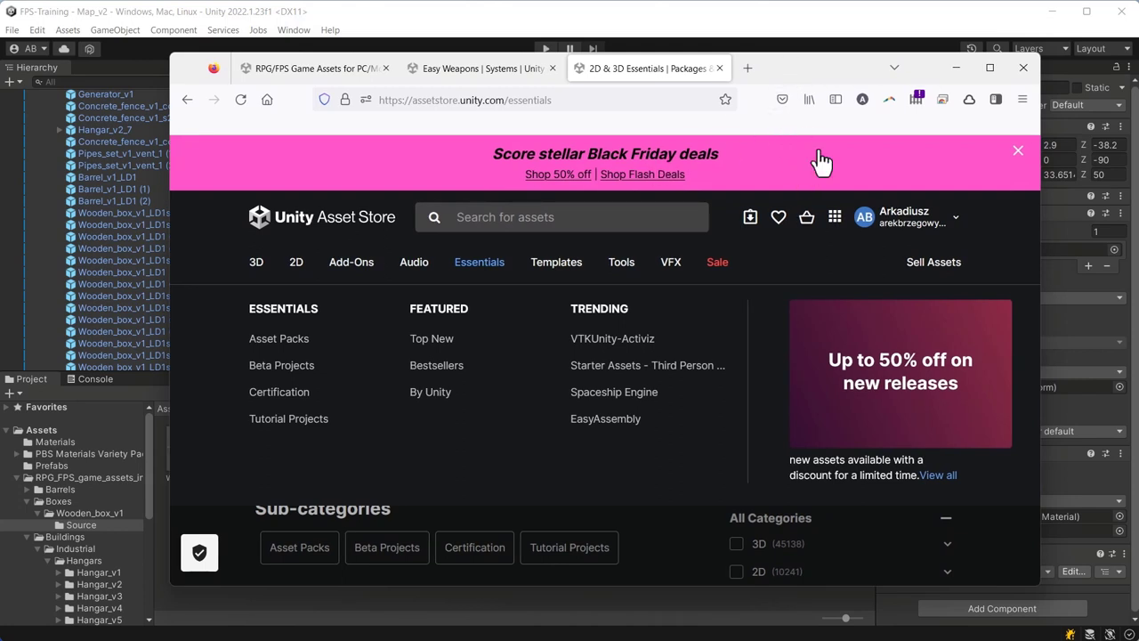
click(478, 263)
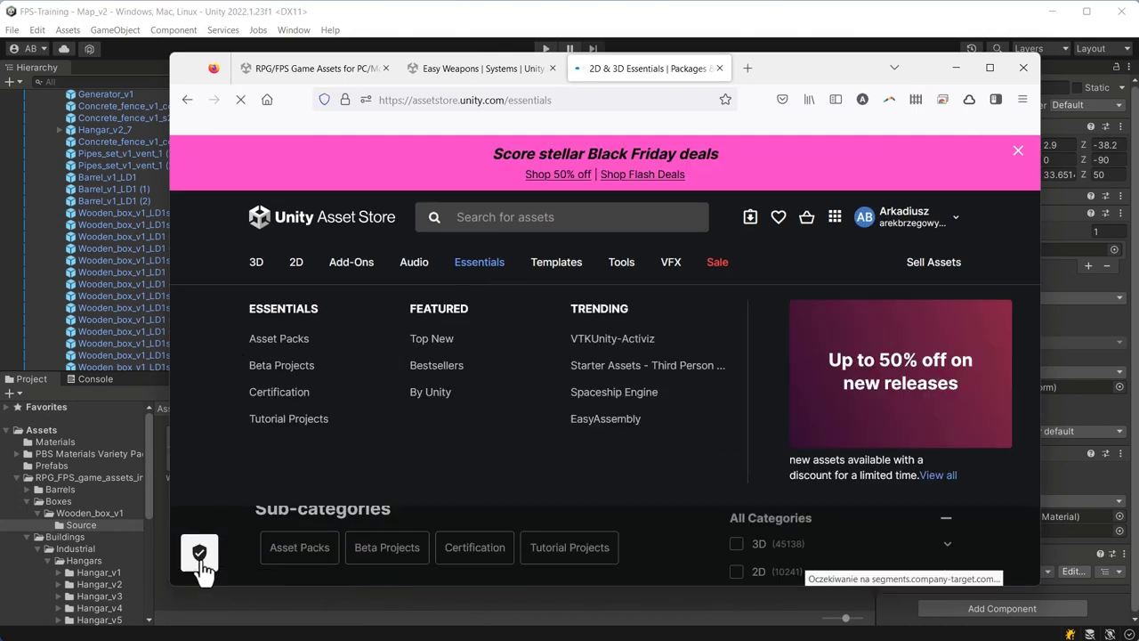
scroll(223, 527, down, 3)
scroll(234, 515, down, 3)
scroll(234, 515, down, 1)
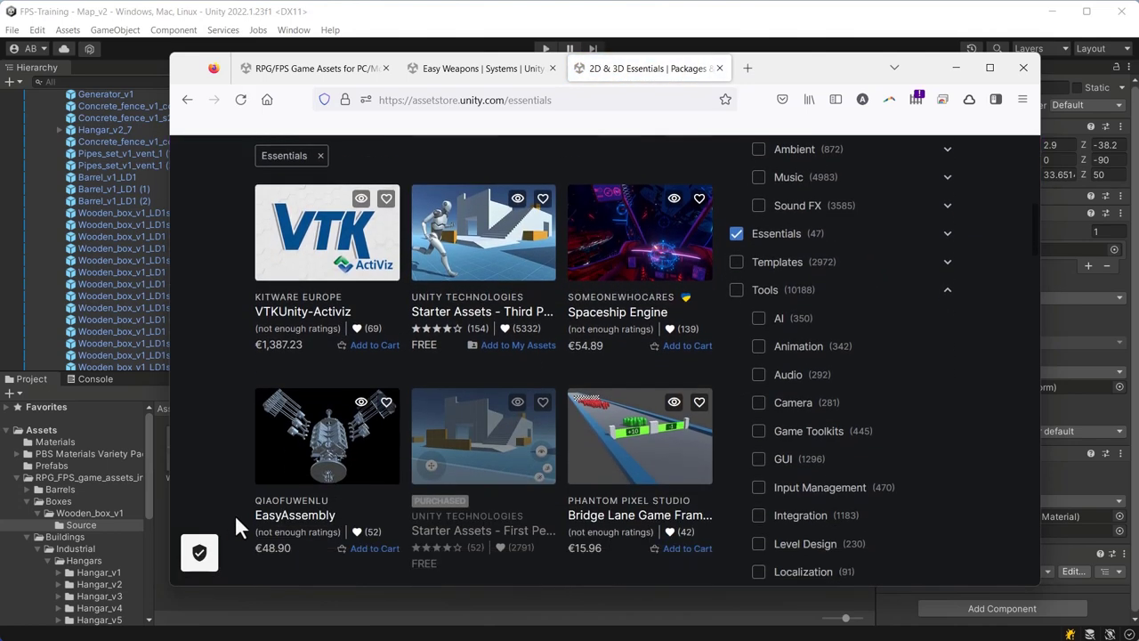
scroll(234, 516, down, 2)
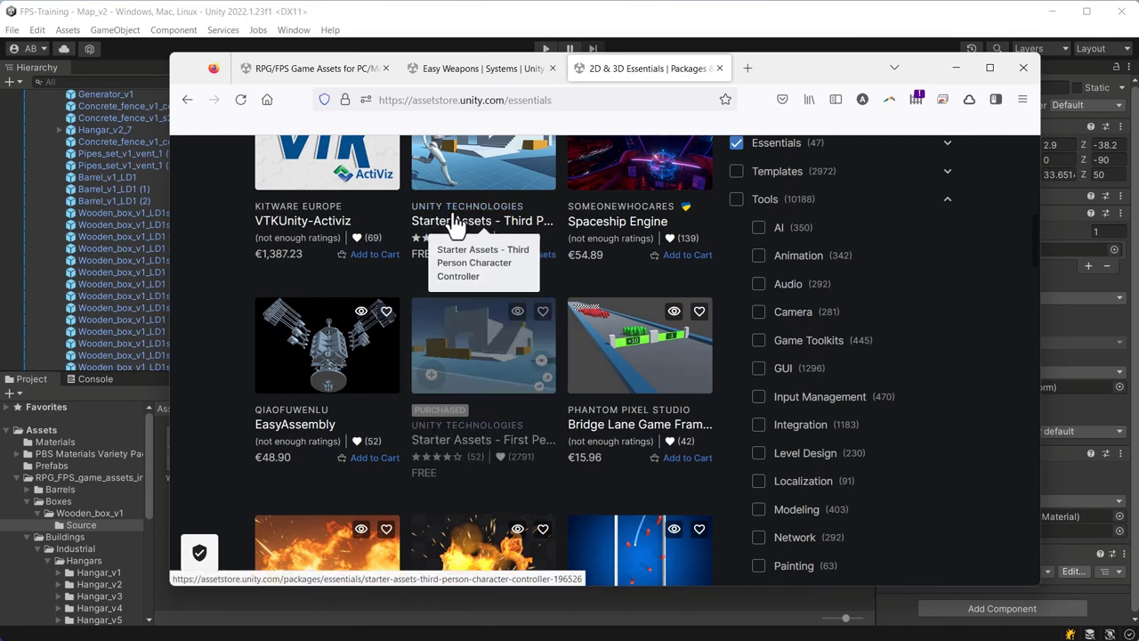
scroll(471, 427, down, 1)
scroll(470, 419, down, 5)
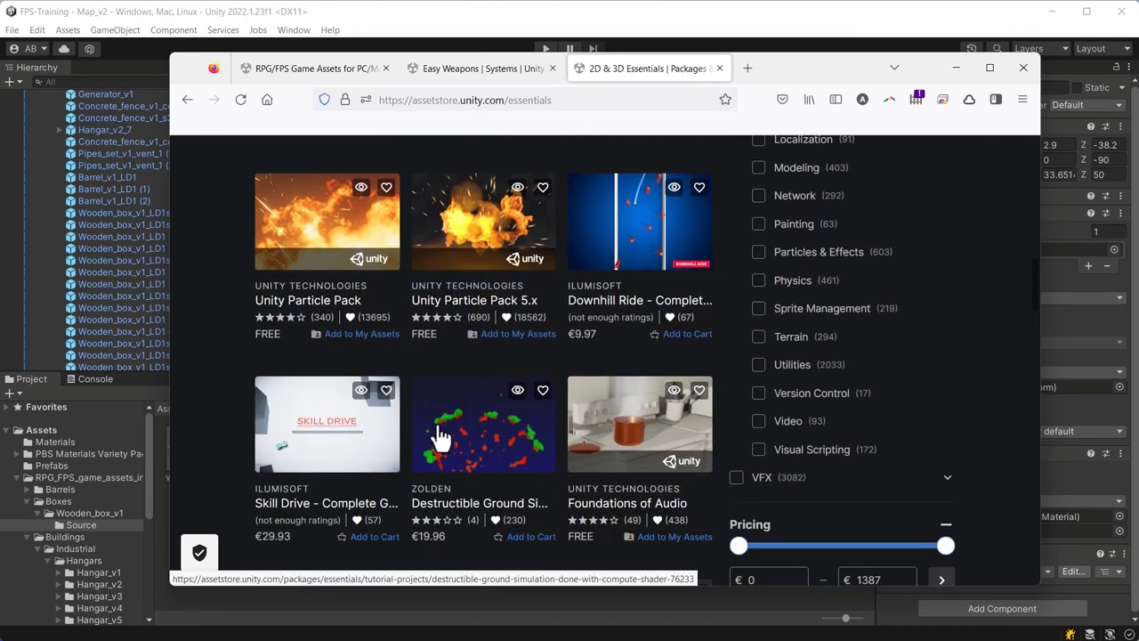
scroll(471, 422, up, 4)
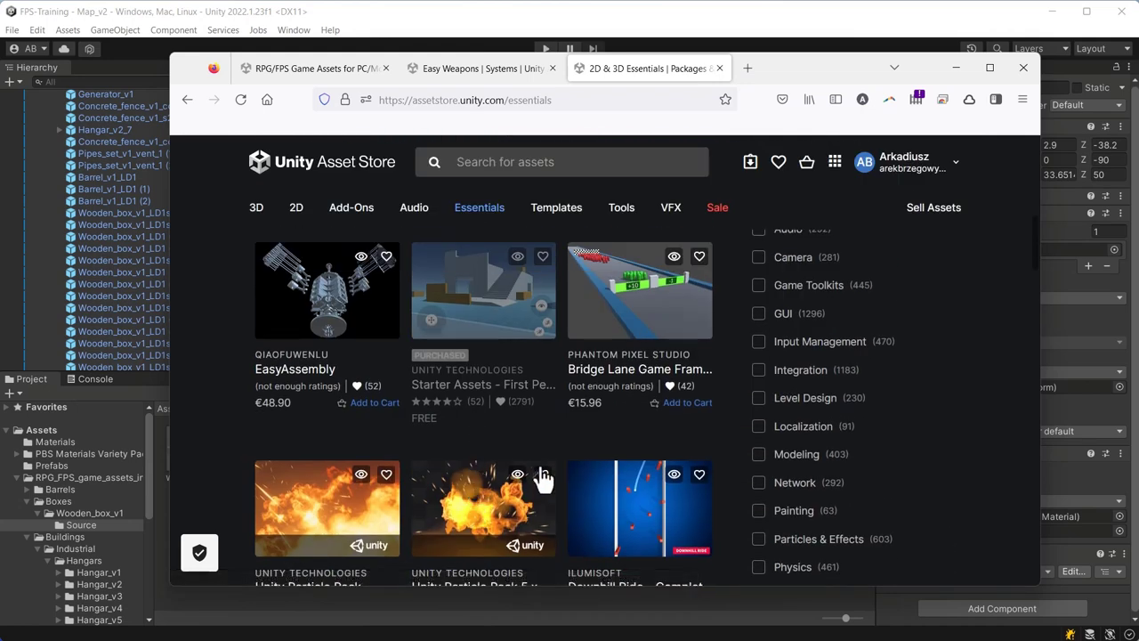
scroll(516, 492, up, 4)
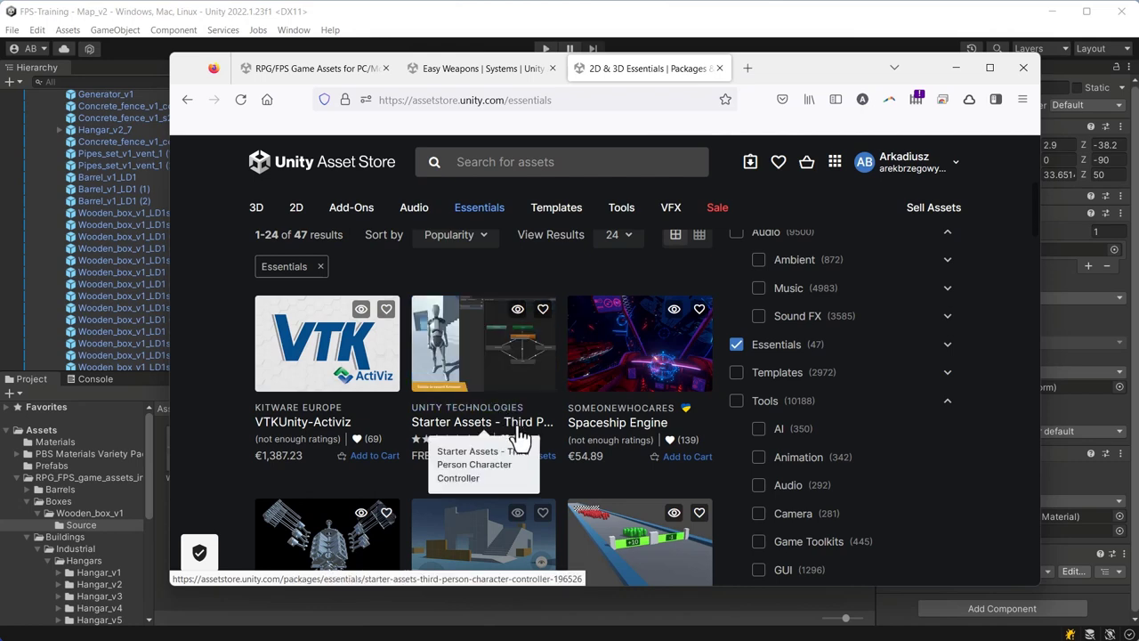
scroll(552, 419, down, 2)
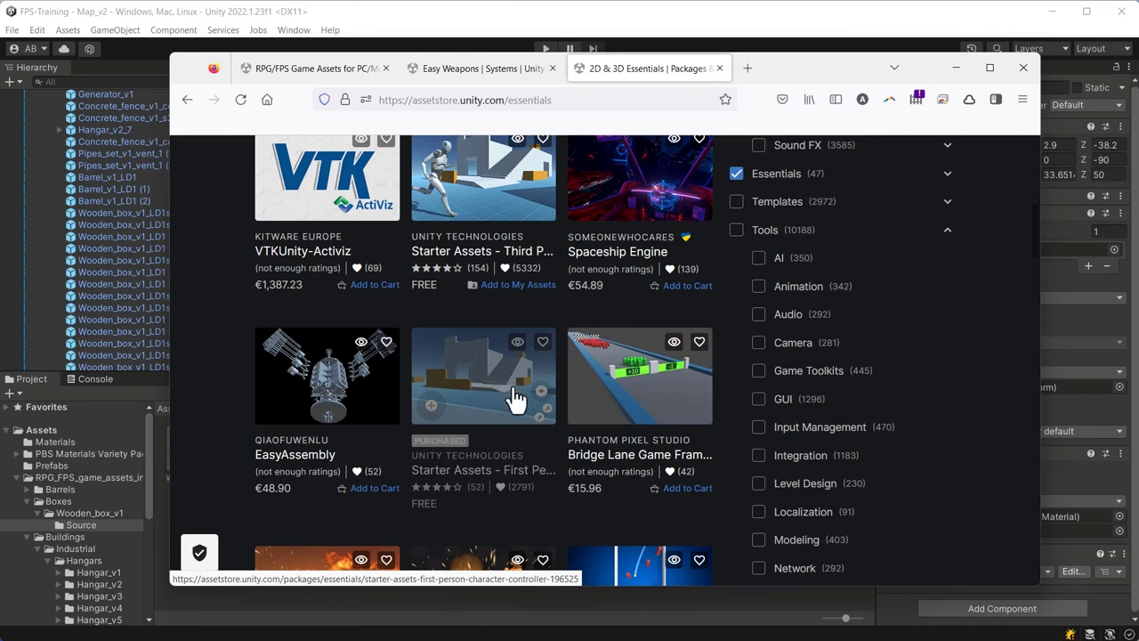
Open the Starter Assets – First Person Character Controller product page and scroll to Open in Unity.
click(460, 407)
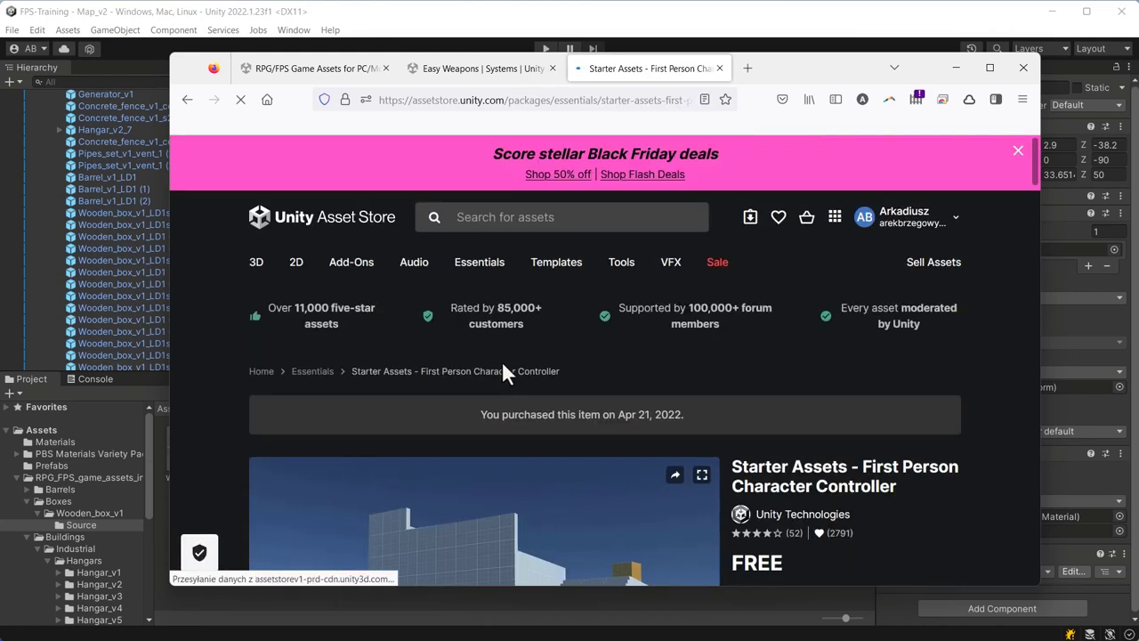
scroll(504, 364, down, 3)
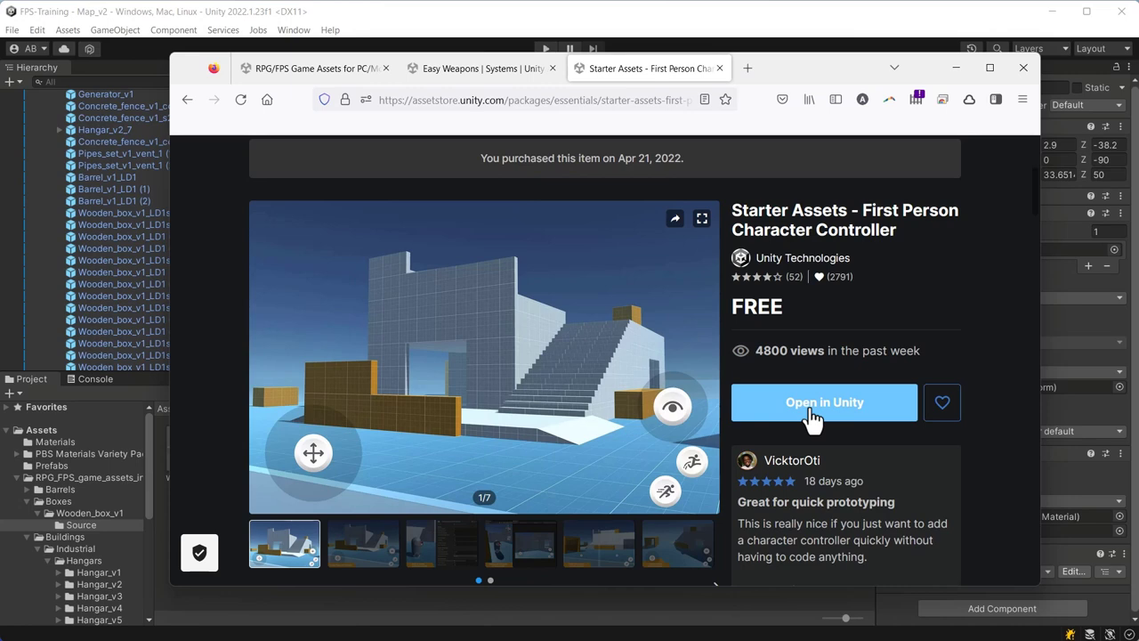
Send the First Person Controller package to Unity and view its 1.1.1 details in My Assets.
click(817, 419)
click(820, 422)
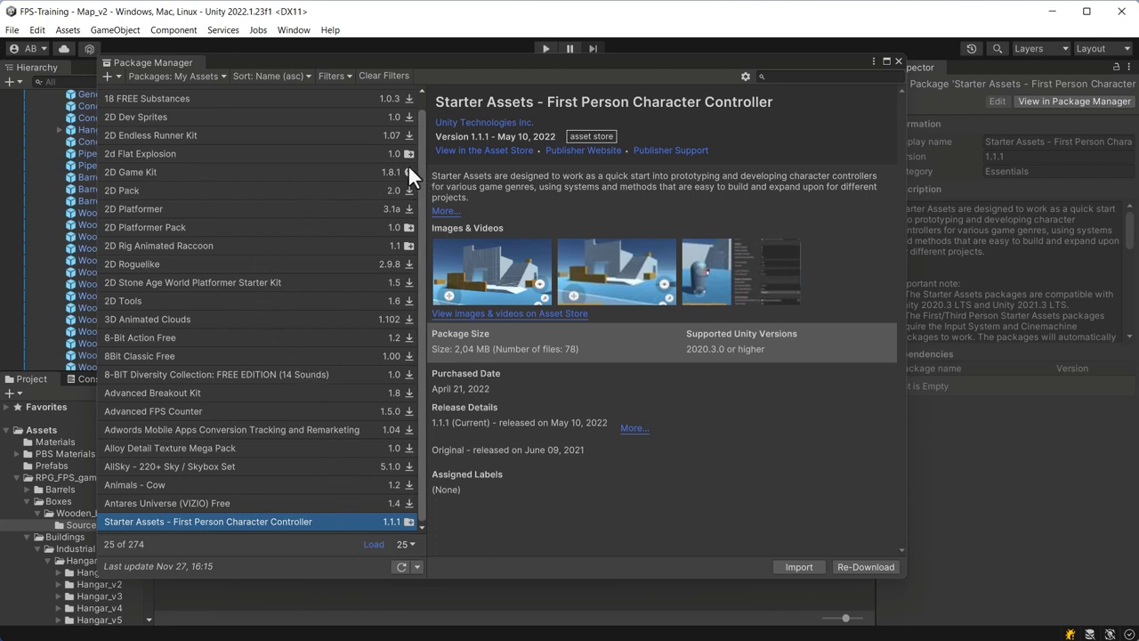
click(292, 175)
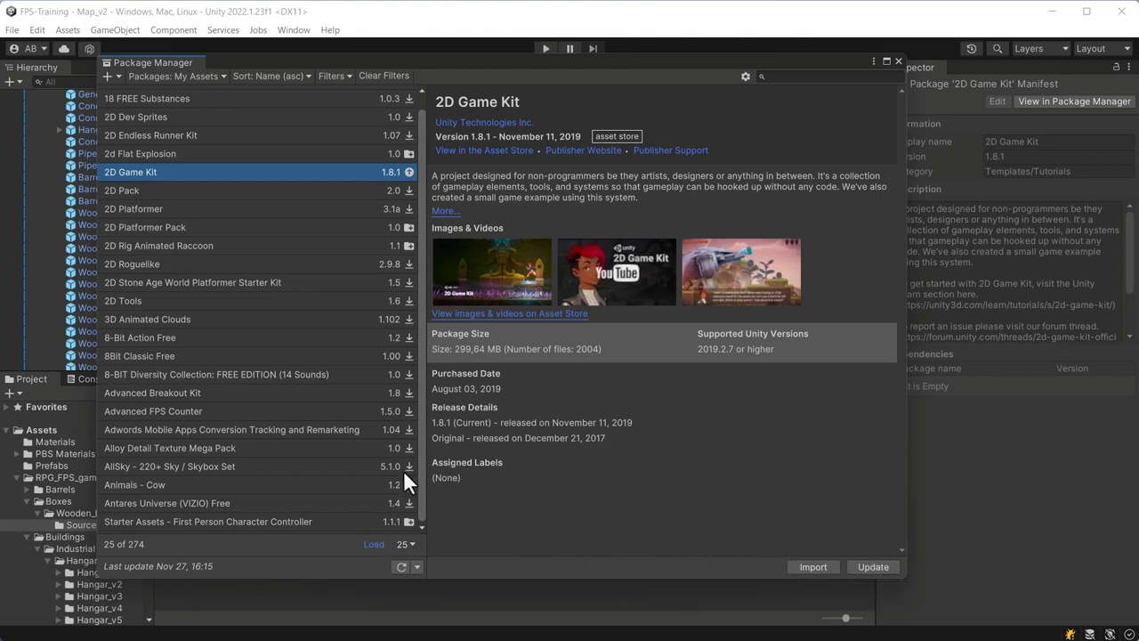
click(200, 523)
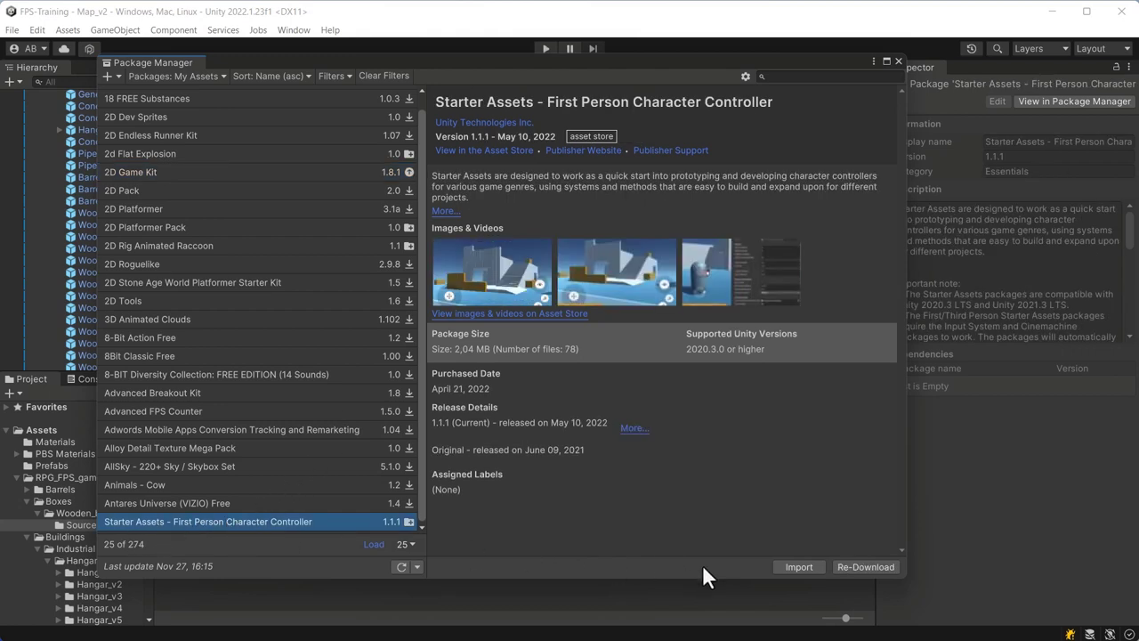
Import the Starter Assets First Person package with all files checked.
click(799, 567)
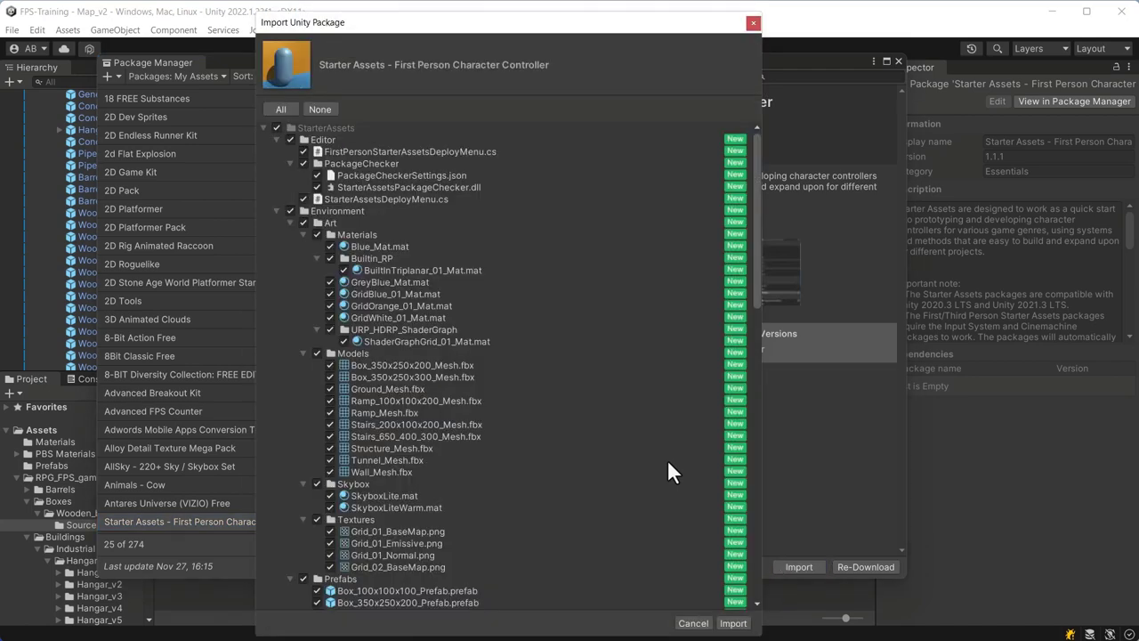
click(733, 623)
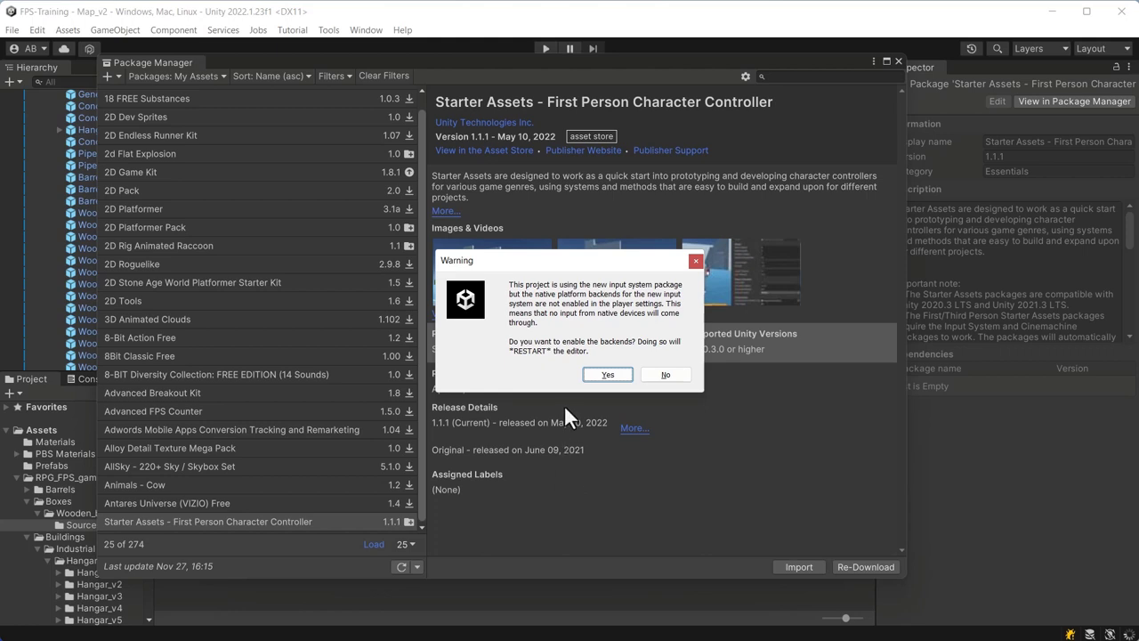
Accept the warning to enable the new input system backends and restart Unity.
drag(595, 264, 604, 259)
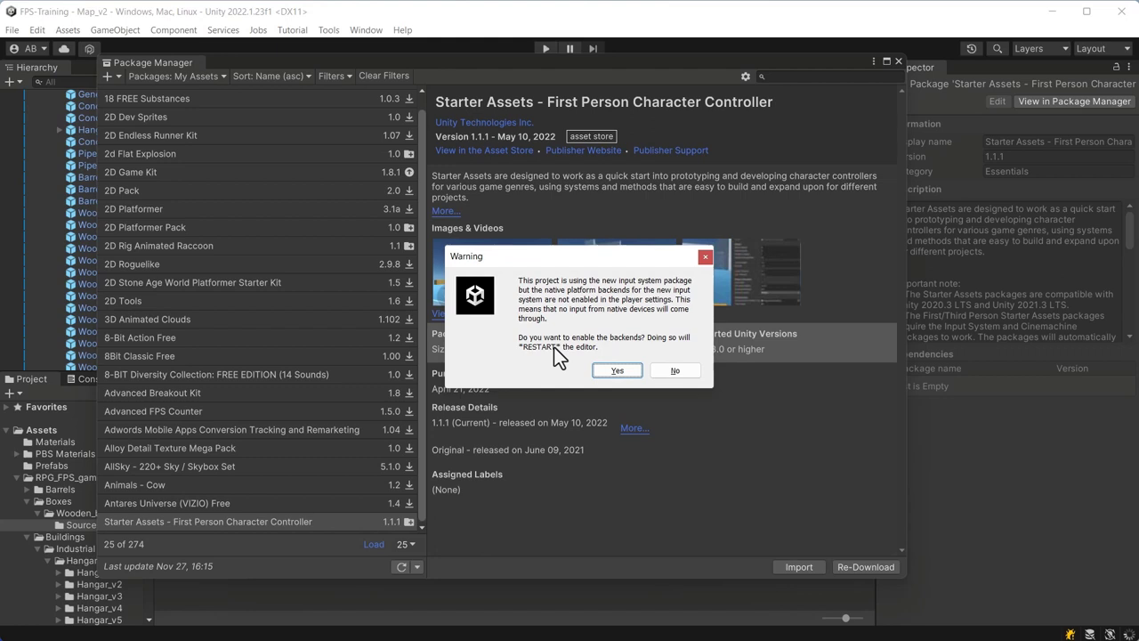
click(616, 372)
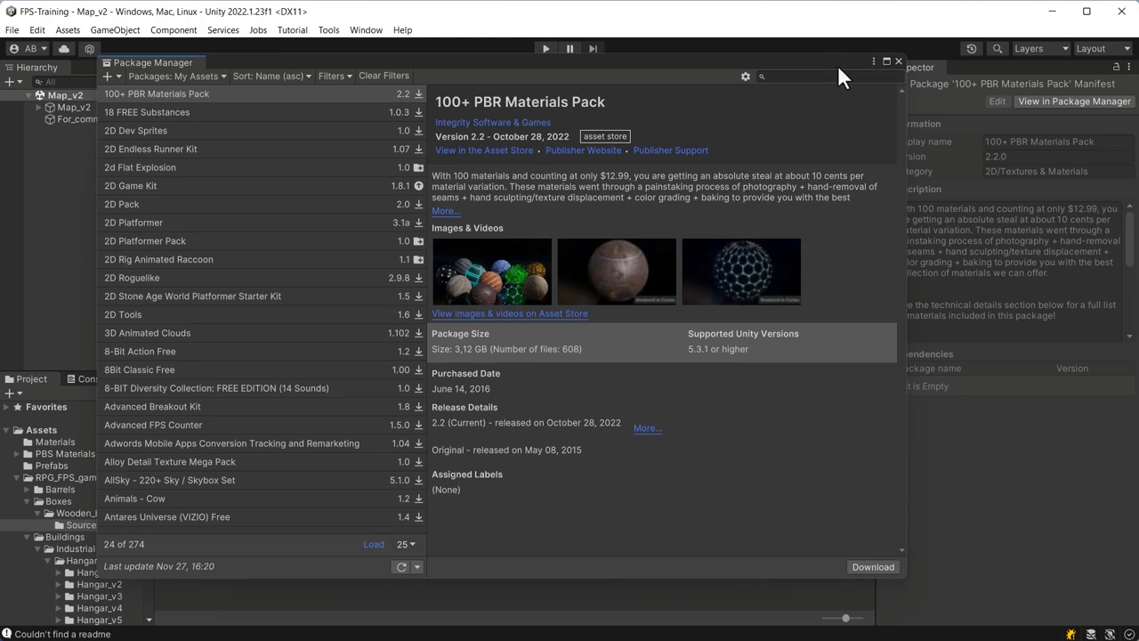
Close the Package Manager to reveal the Map_v2 scene and project assets.
click(898, 61)
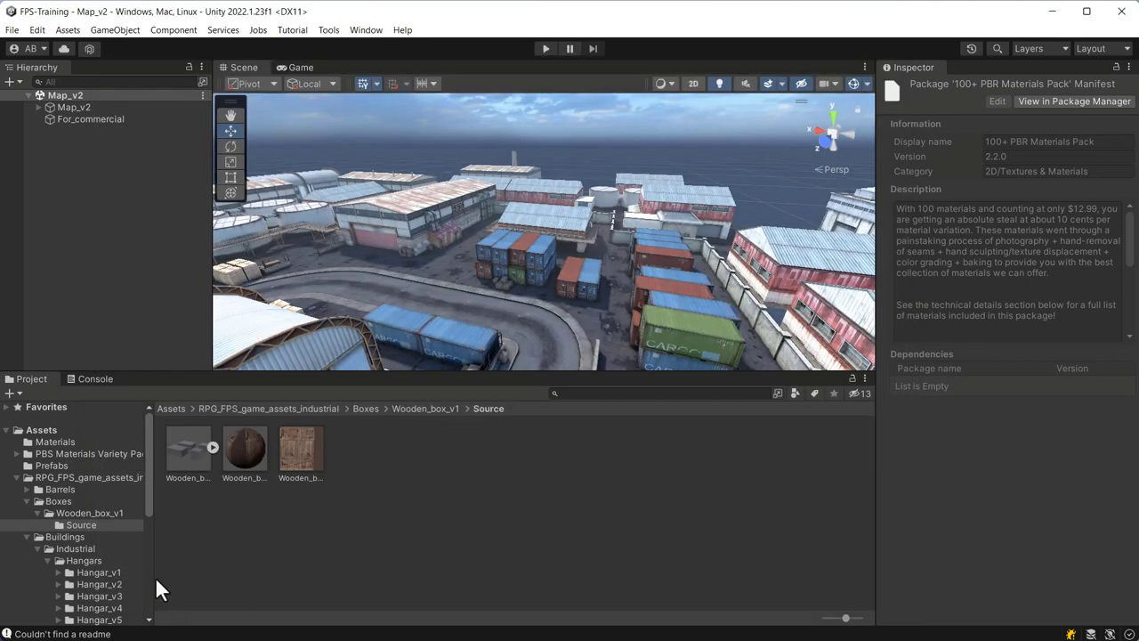
drag(152, 575, 205, 571)
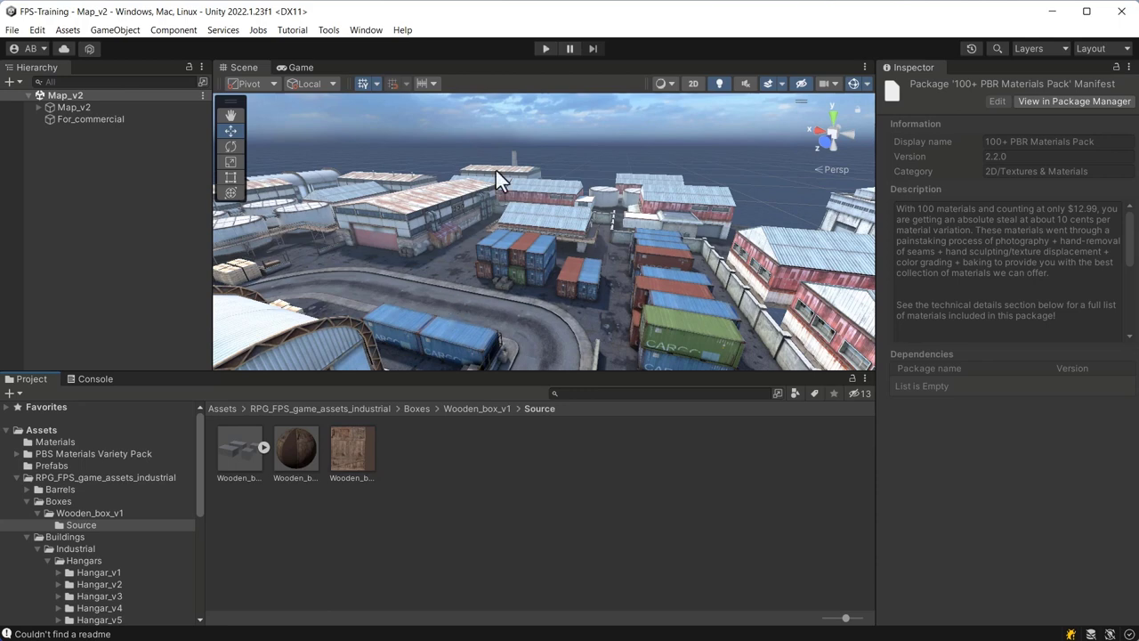
click(543, 48)
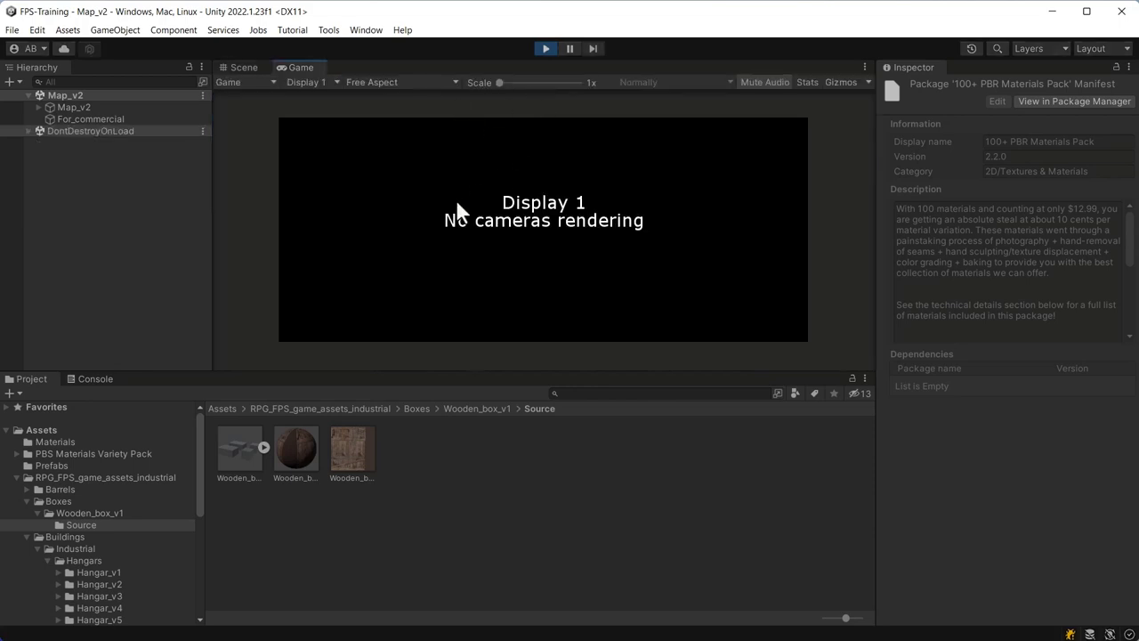
click(544, 49)
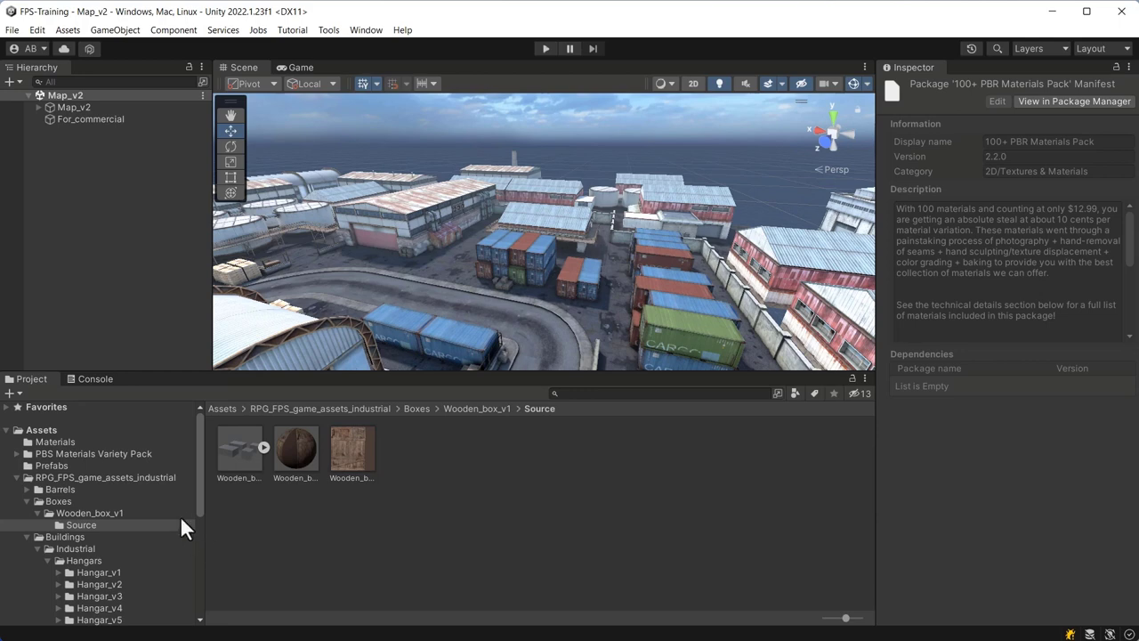
Collapse RPG_FPS_game_assets_industrial, show StarterAssets contents, and select its documentation PDF.
click(14, 478)
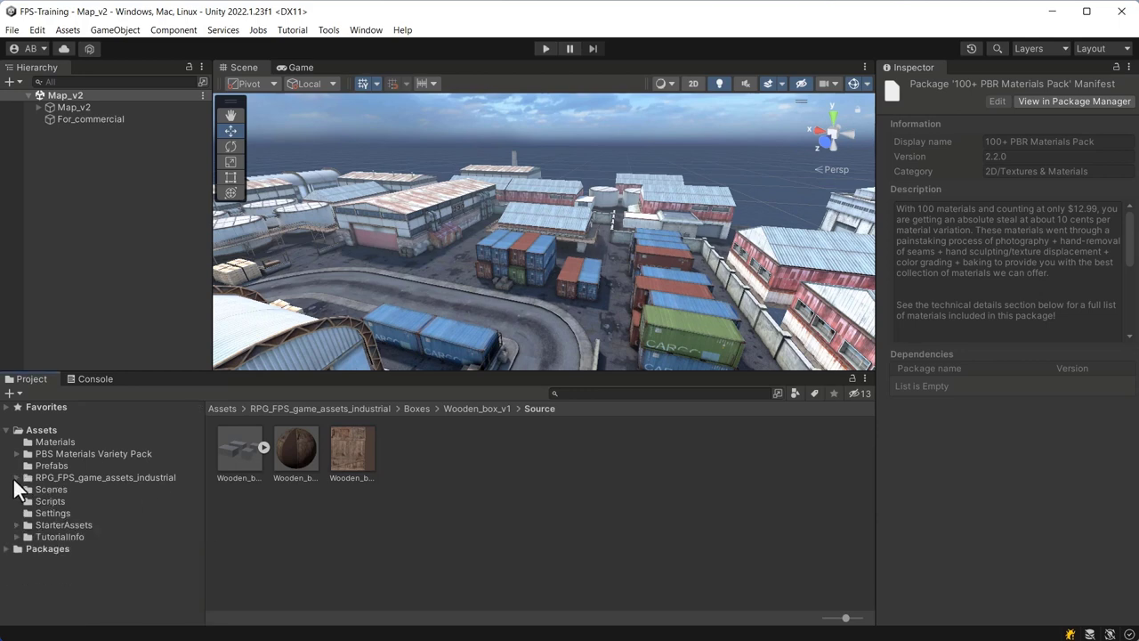
click(55, 524)
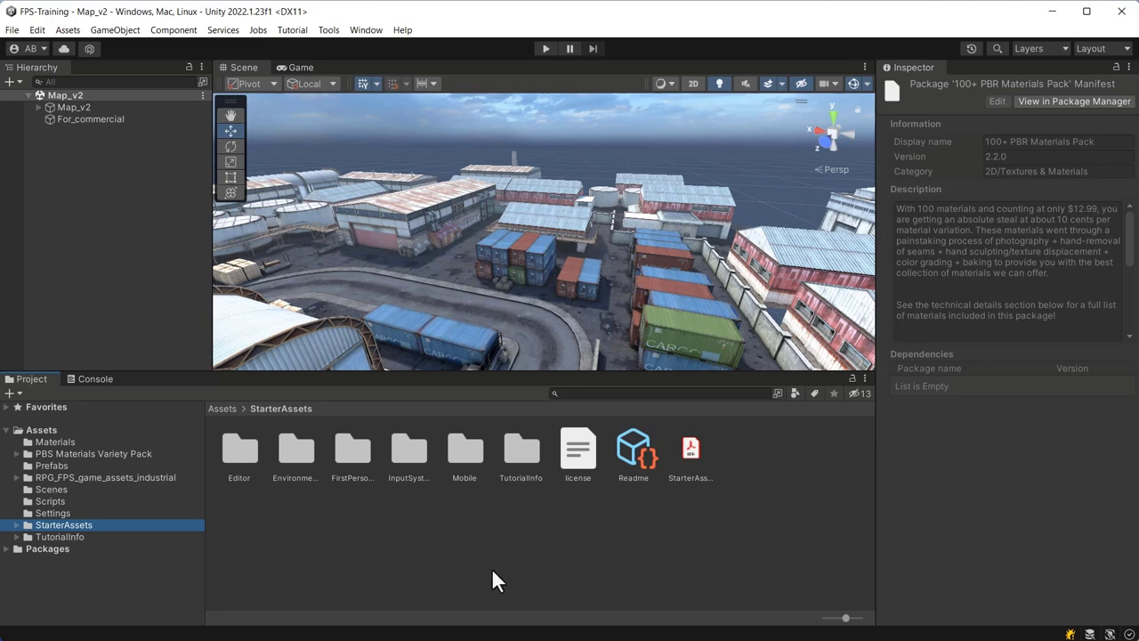
click(697, 454)
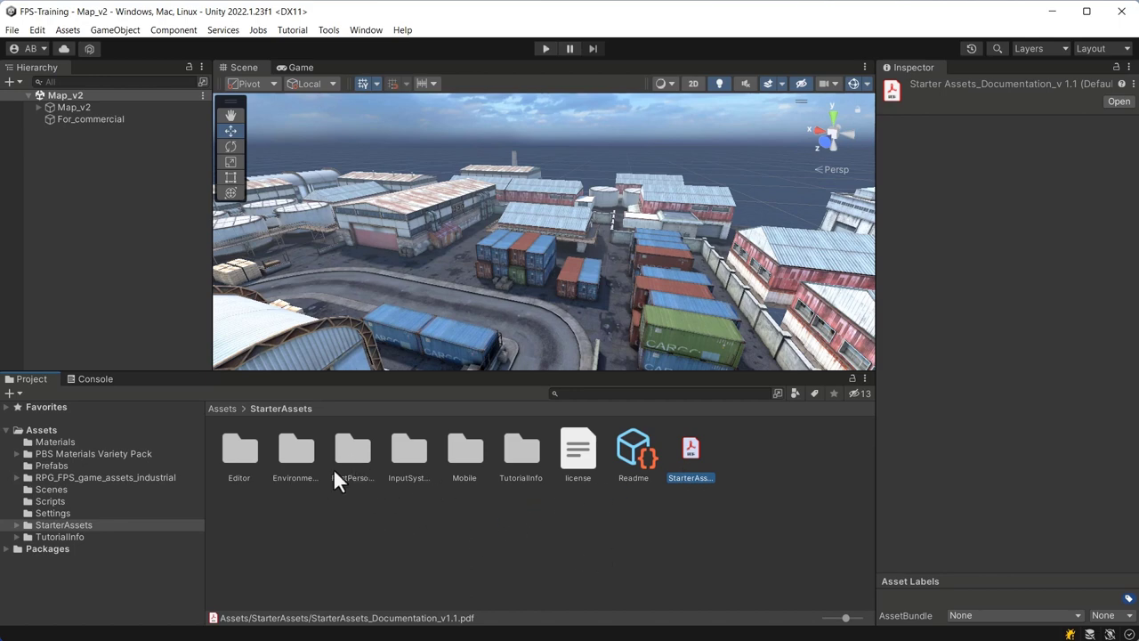
Switch the Project panel to list view and select PlayerCapsule in FirstPersonController/Prefabs.
drag(845, 616, 809, 620)
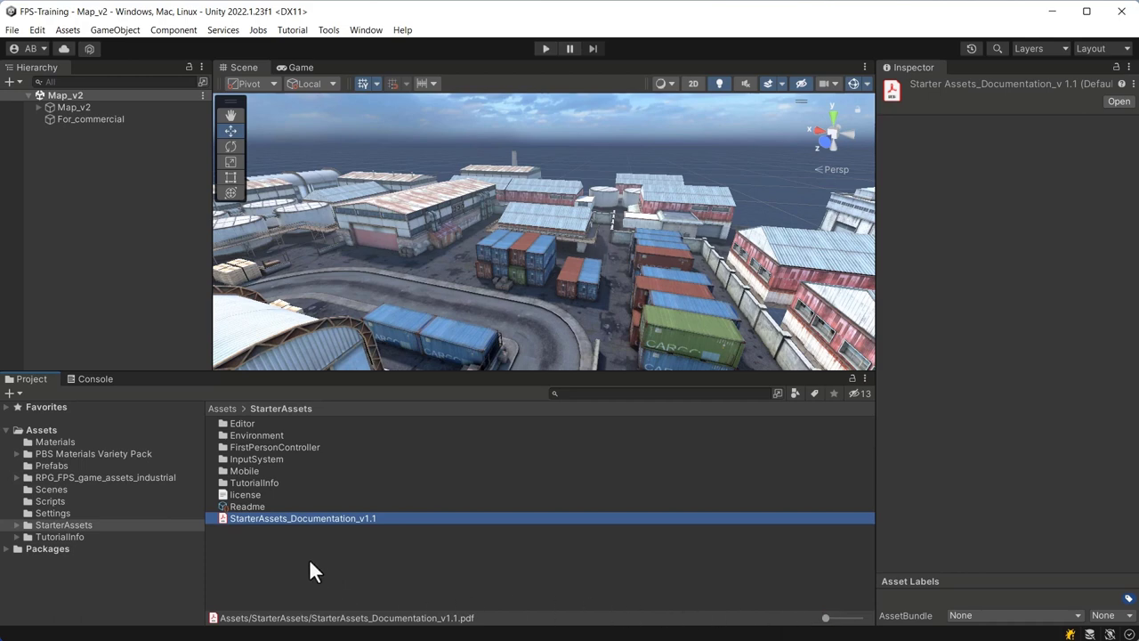
double_click(249, 448)
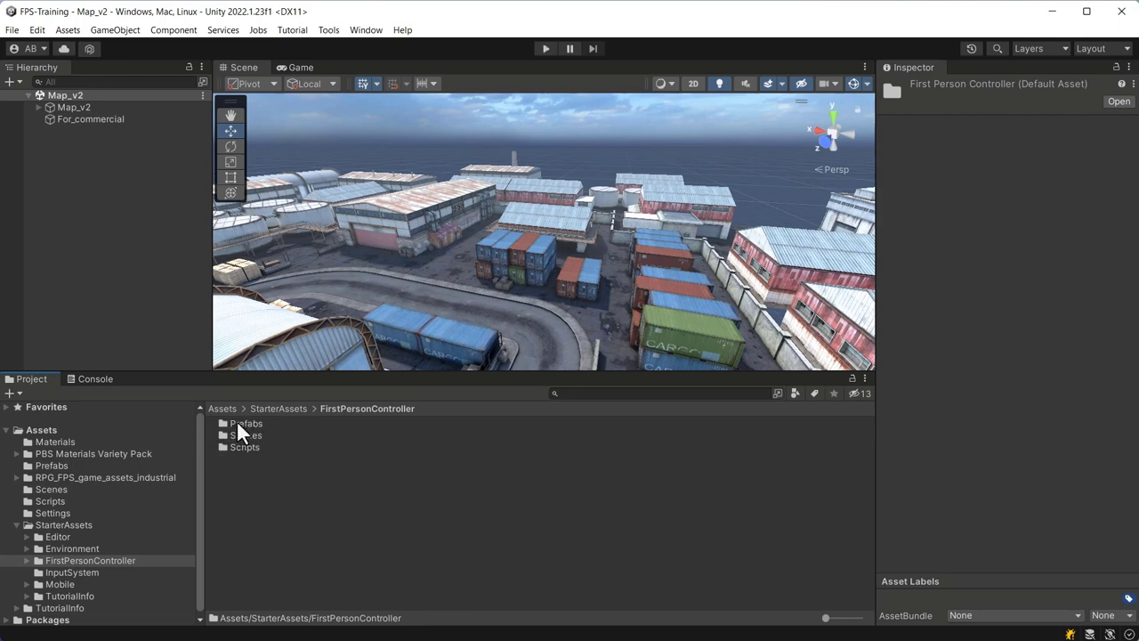
double_click(236, 424)
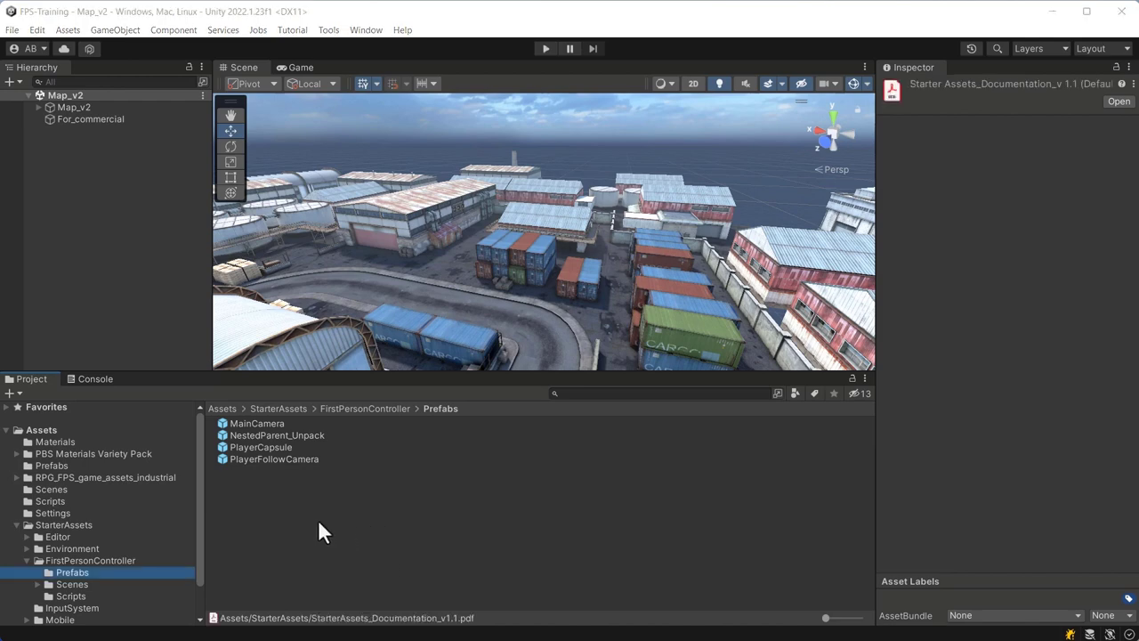
click(235, 446)
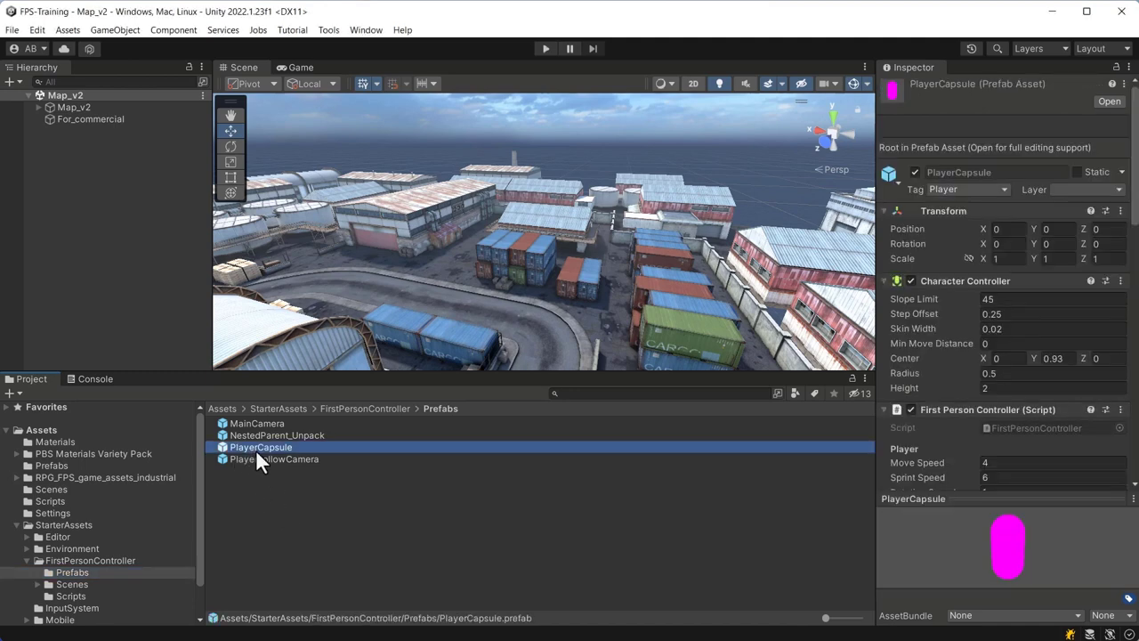
Drop PlayerCapsule into Map_v2 and move it onto the road at X 14.635, Y 0.5491.
drag(256, 448, 118, 258)
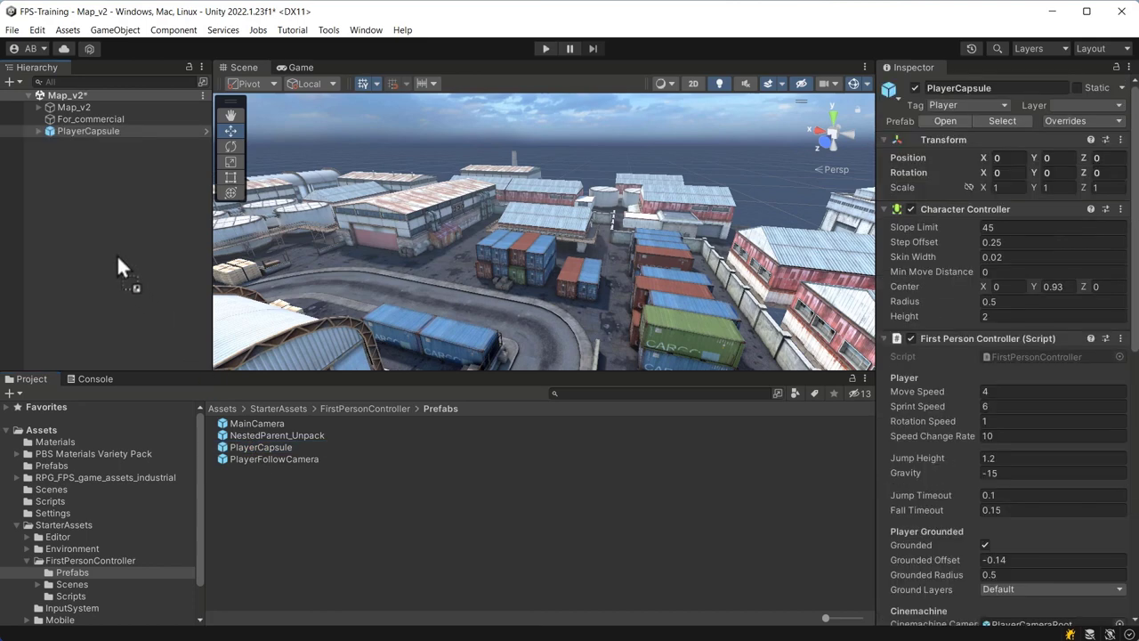
double_click(92, 131)
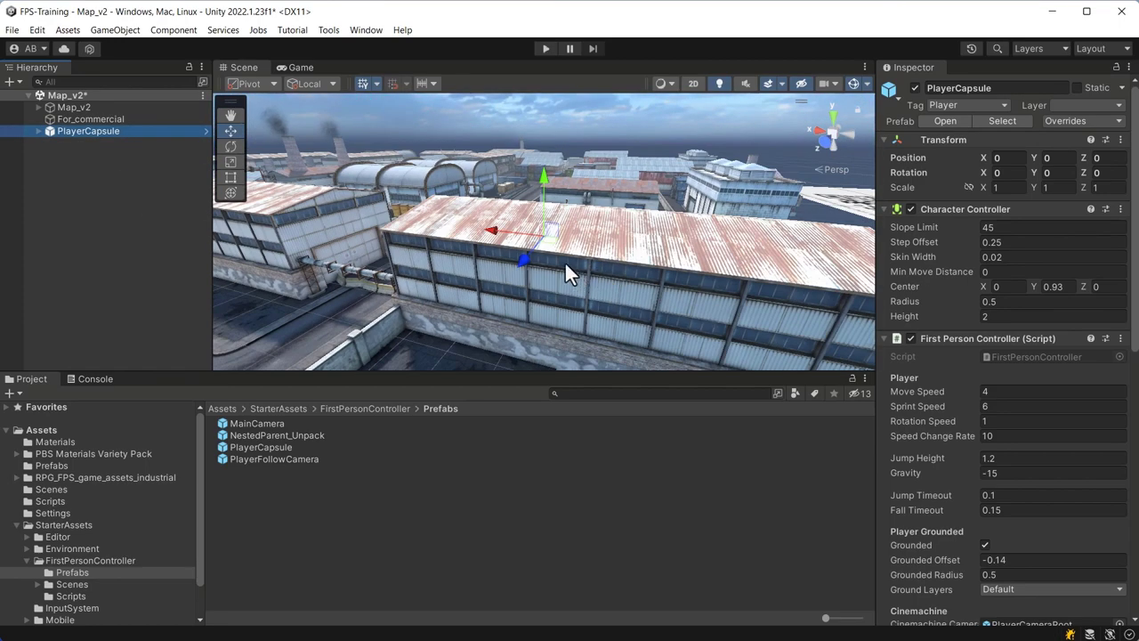
alt+drag(569, 274, 703, 360)
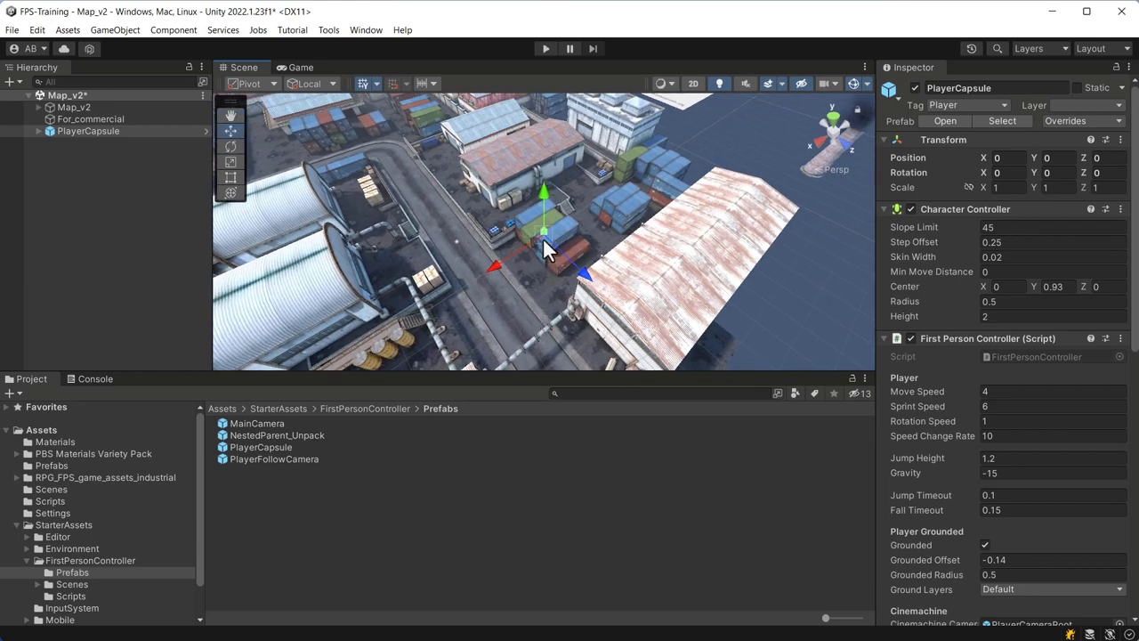
drag(543, 236, 438, 215)
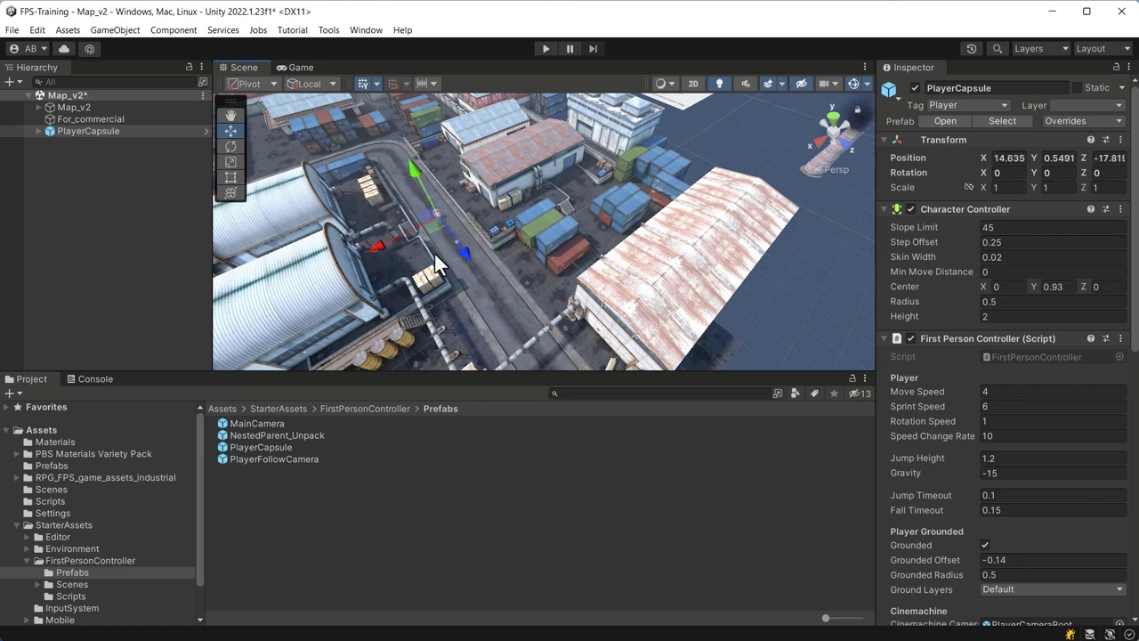
key(f)
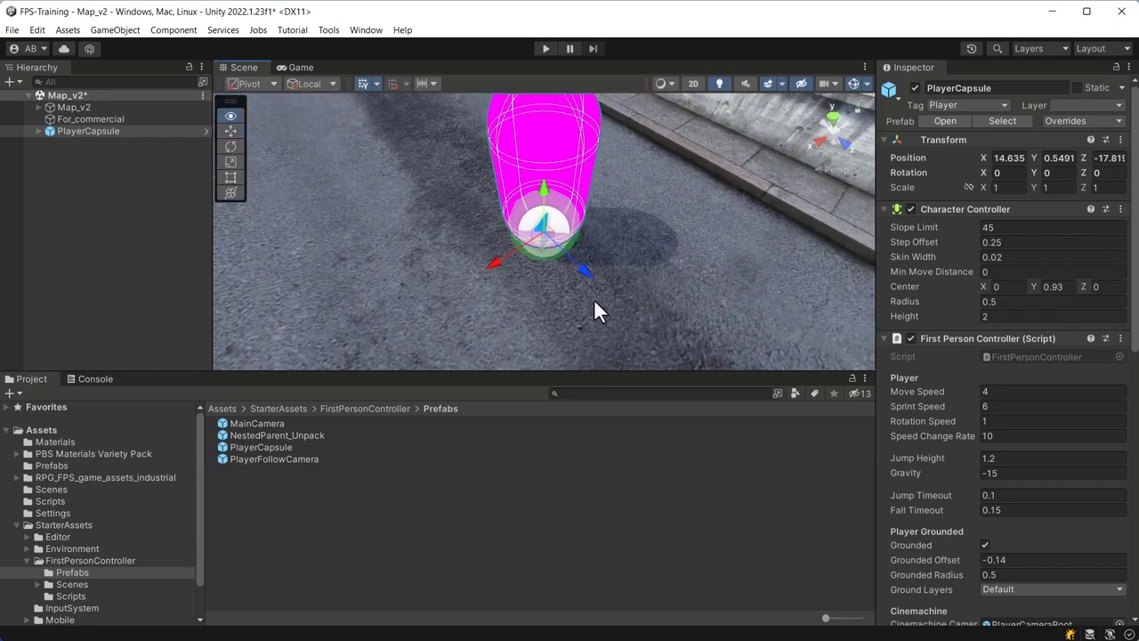
alt+drag(594, 298, 485, 258)
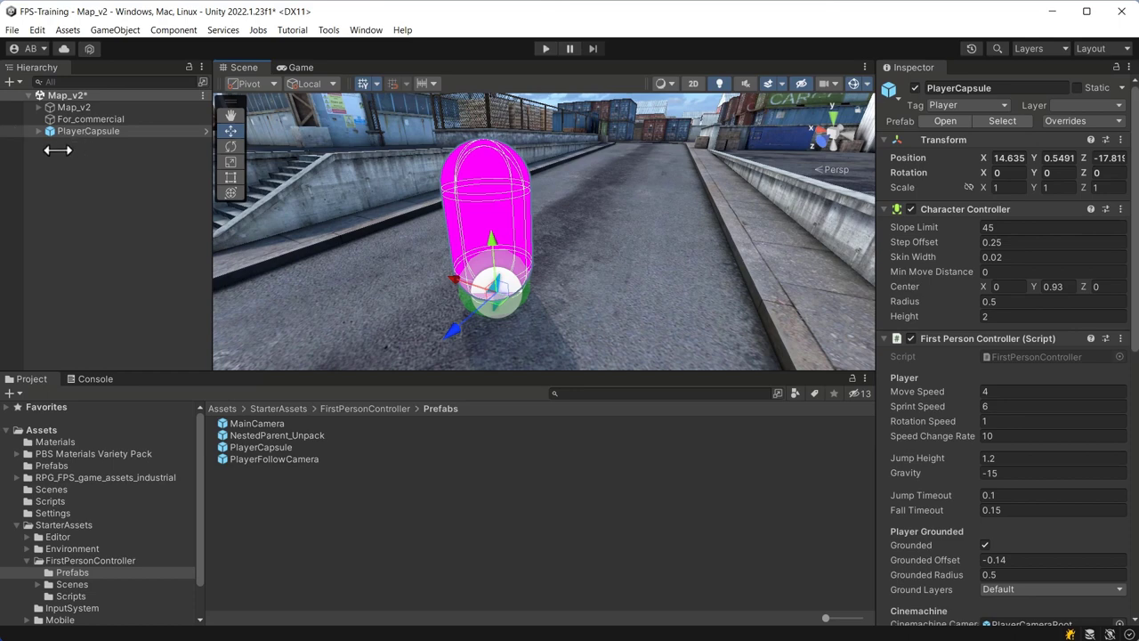
click(39, 131)
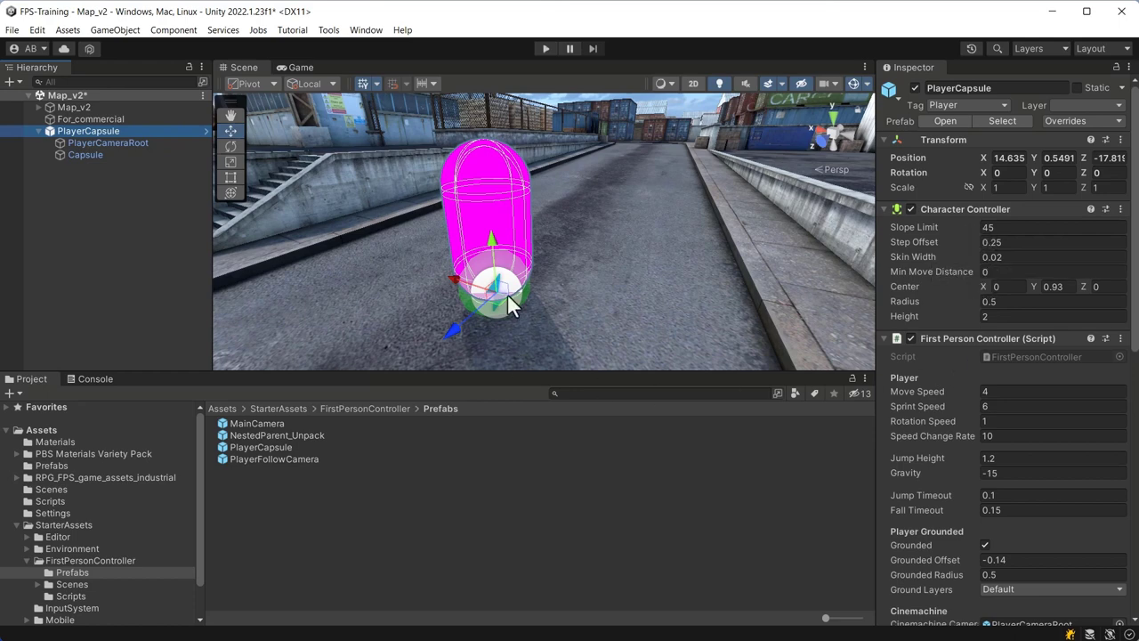
scroll(988, 341, down, 4)
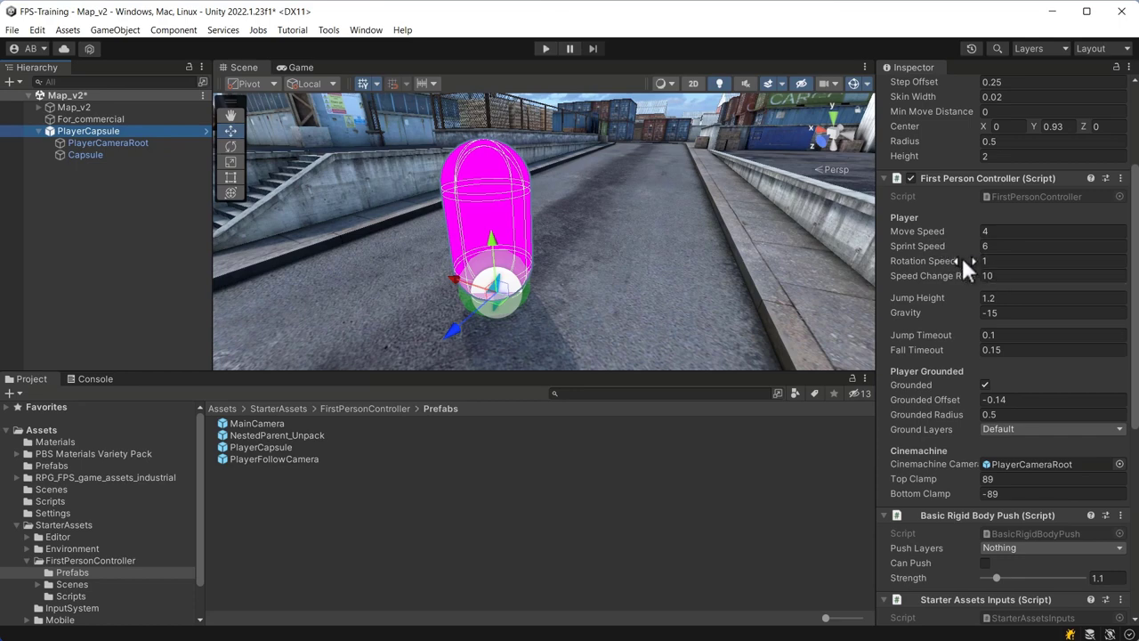
mouse_move(963, 260)
scroll(967, 316, down, 5)
scroll(966, 321, down, 4)
scroll(965, 328, down, 1)
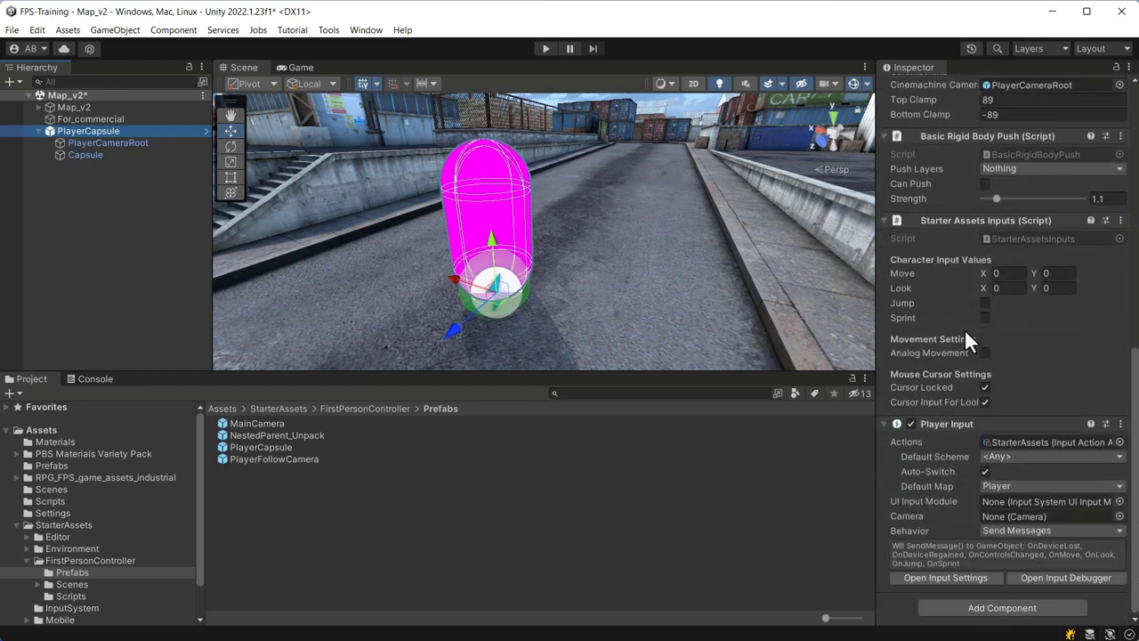
Find the Capsule child's GreyBlue_Mat material in the Project and select it.
click(128, 143)
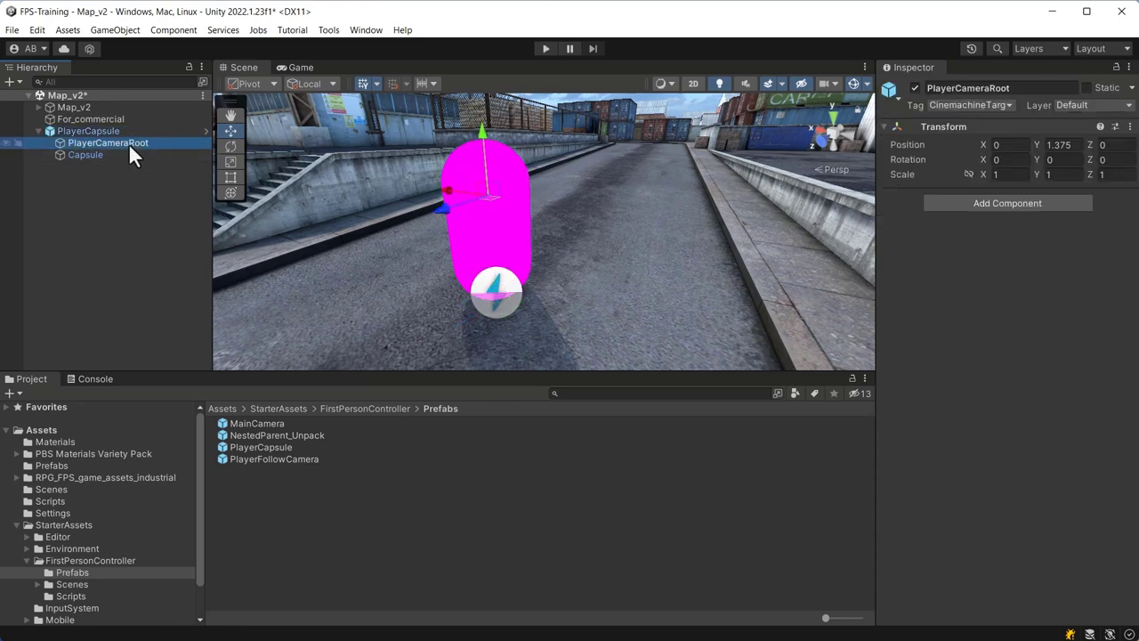
click(93, 155)
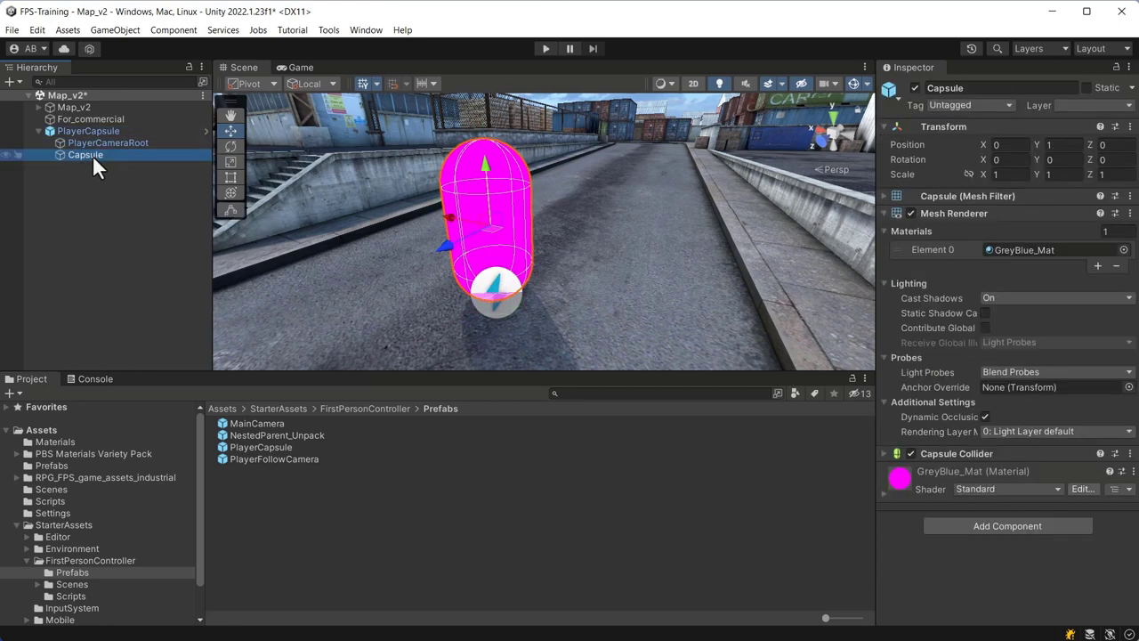
click(1011, 248)
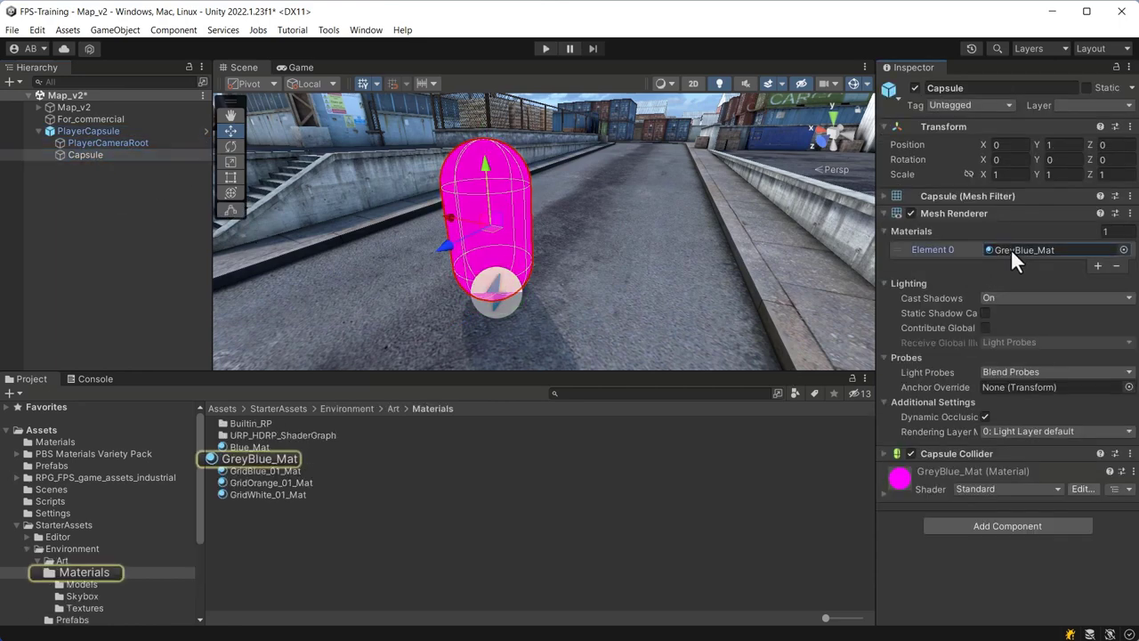
click(240, 458)
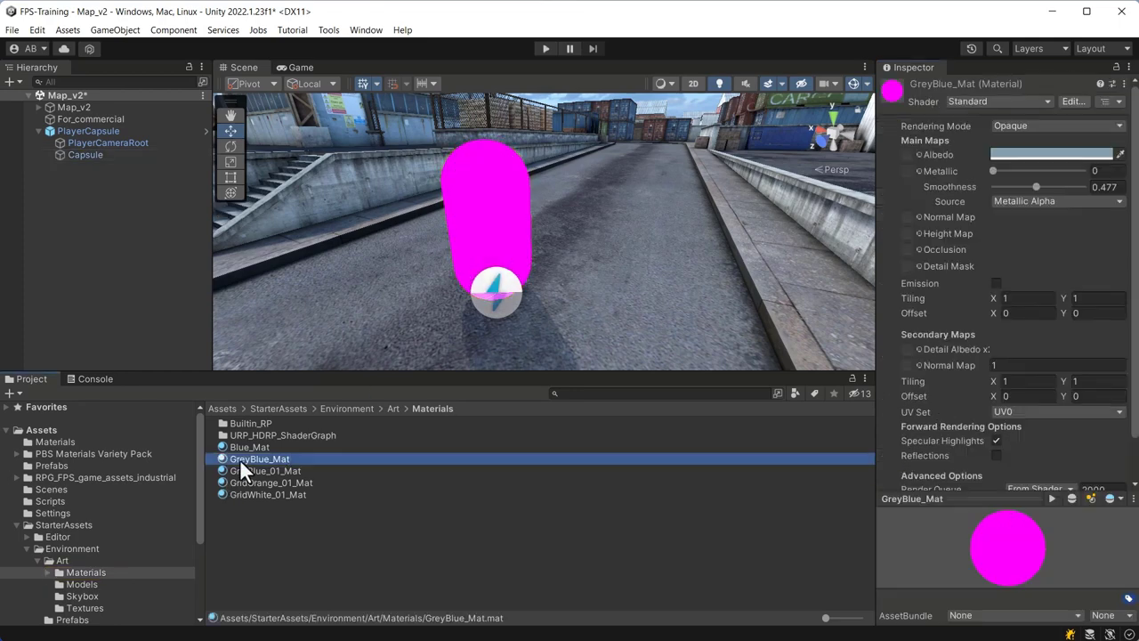
Convert the selected GreyBlue_Mat material to Universal Render Pipeline via Edit > Rendering > Materials, confirming with Proceed.
click(38, 30)
mouse_move(195, 583)
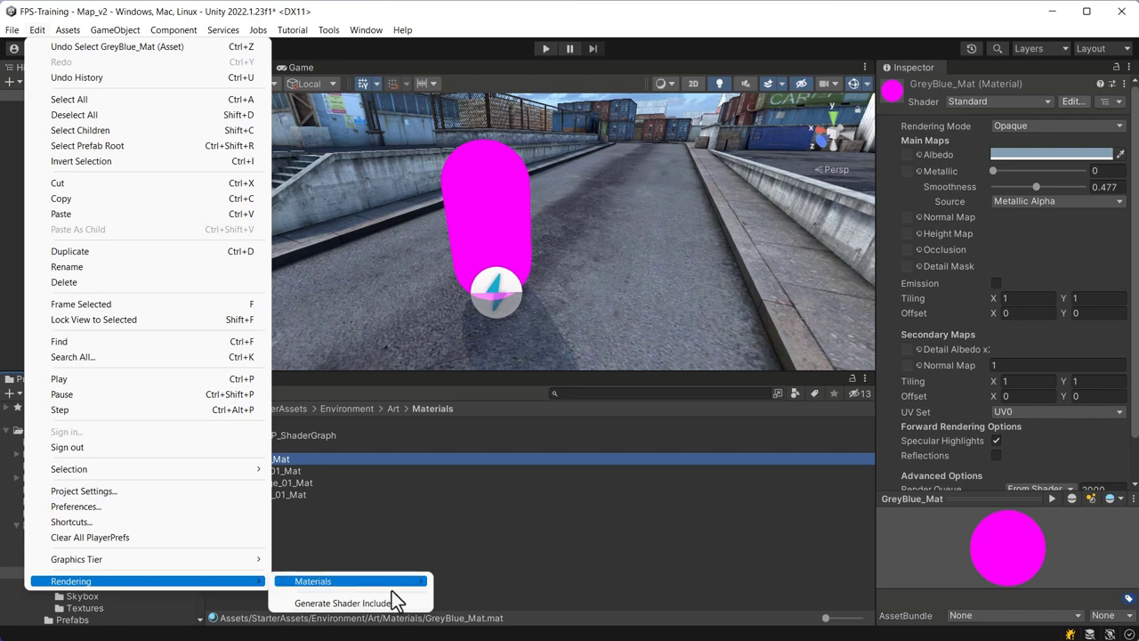
mouse_move(426, 581)
click(481, 581)
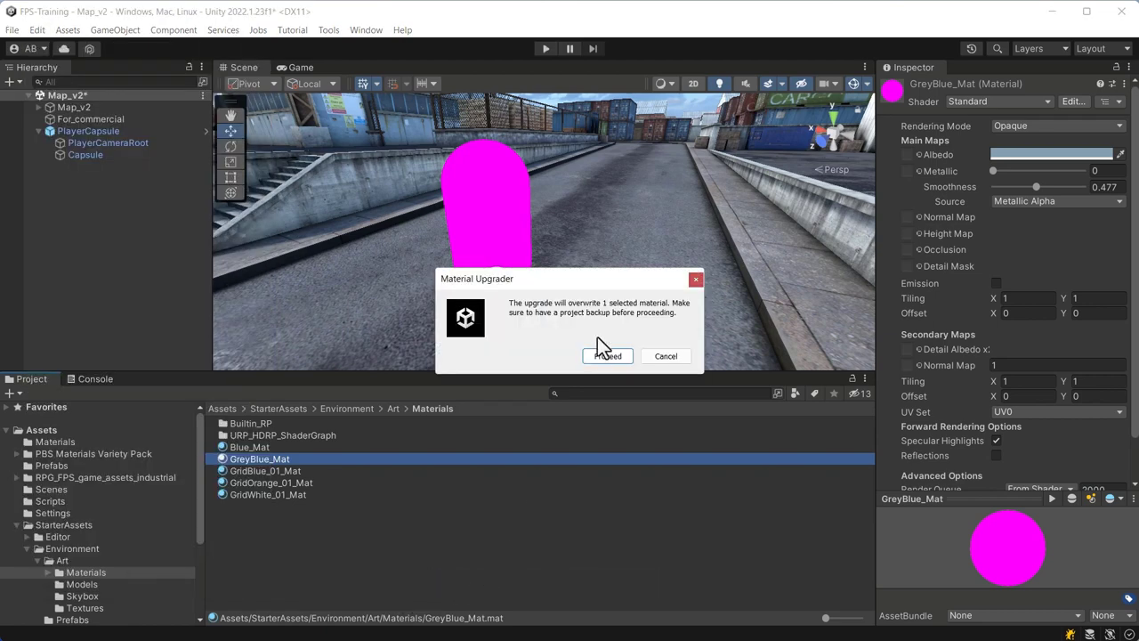
click(604, 356)
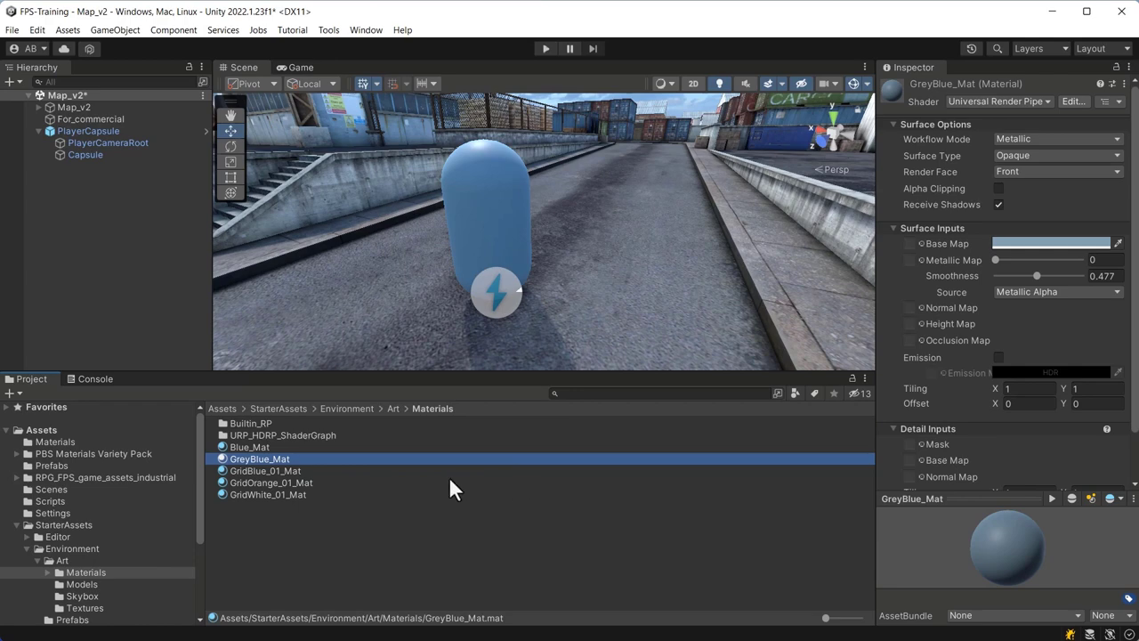
click(79, 132)
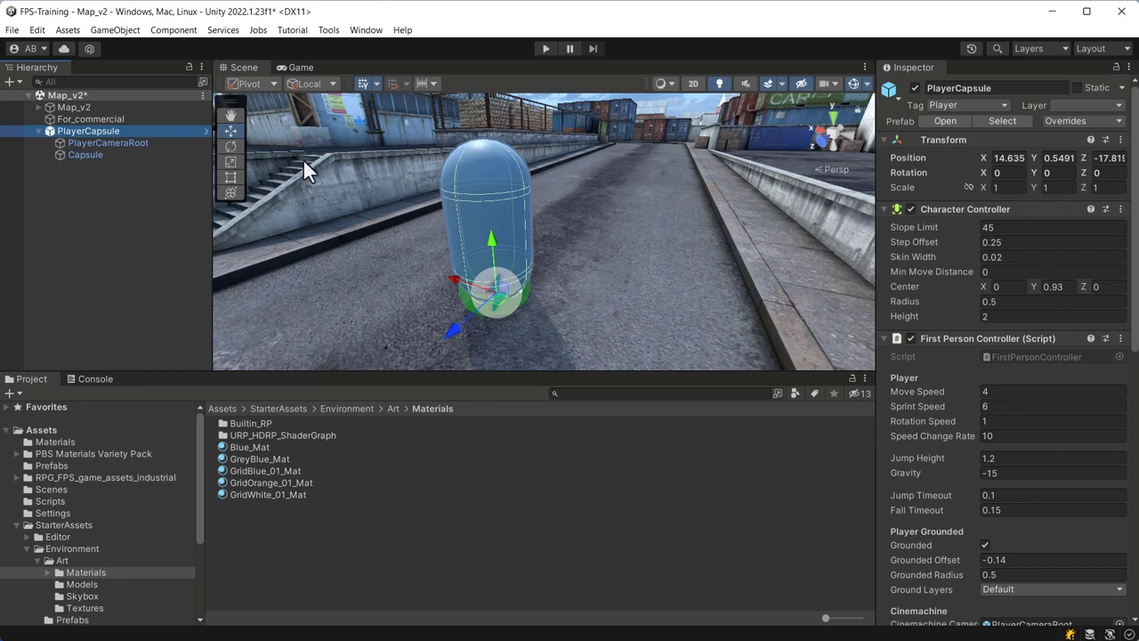
click(545, 50)
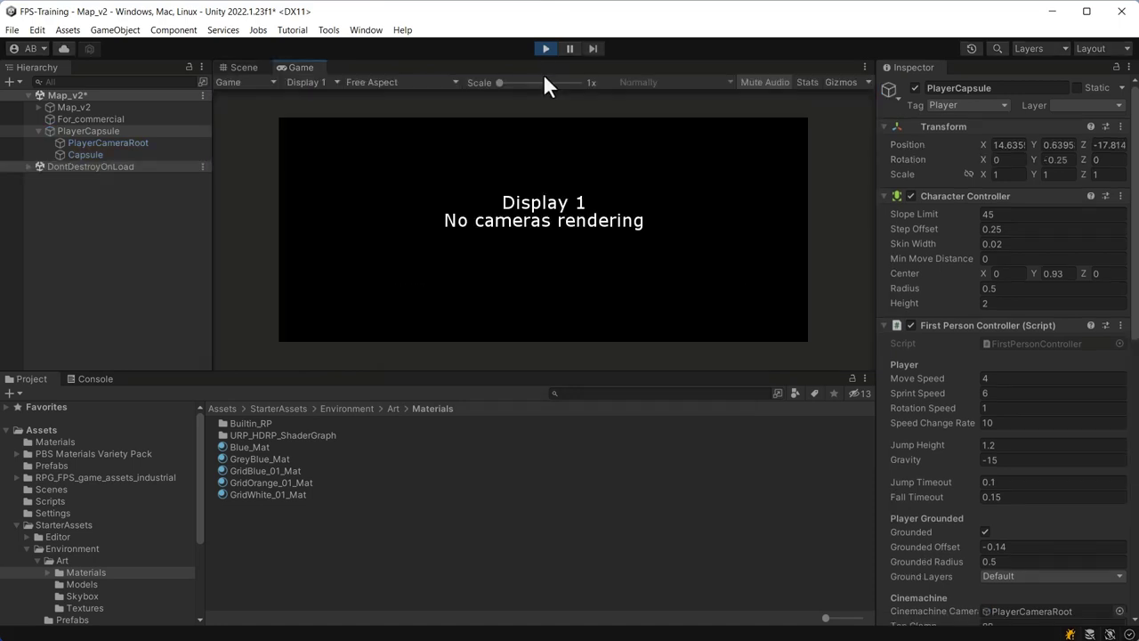
click(545, 48)
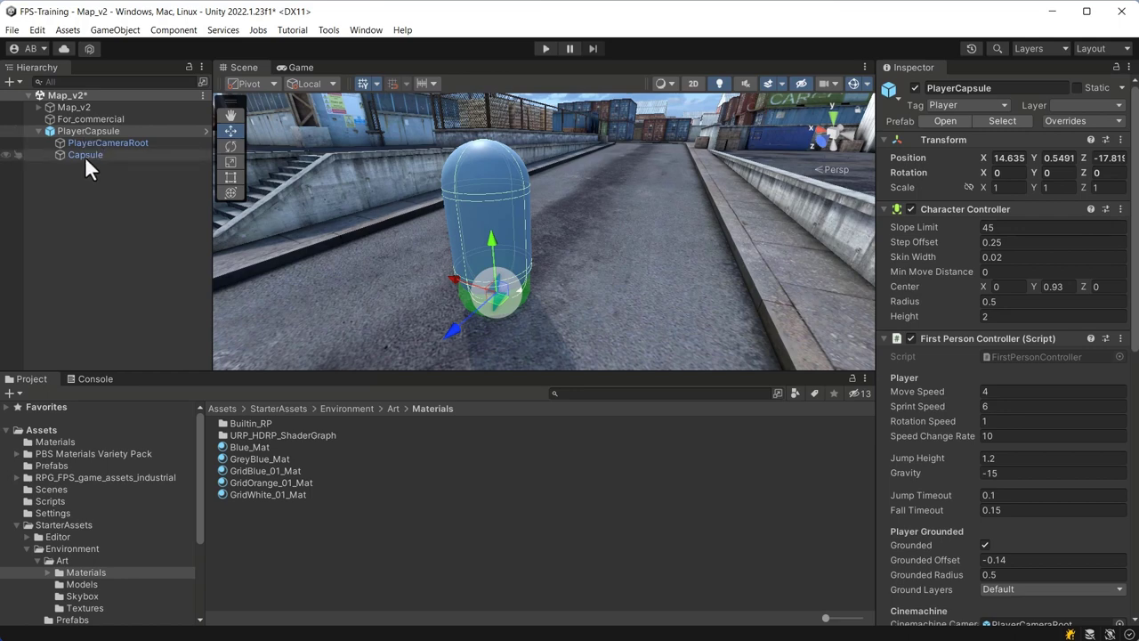
Verify the PlayerCapsule instance shows 'No overrides', then locate its prefab asset in the Project.
click(103, 131)
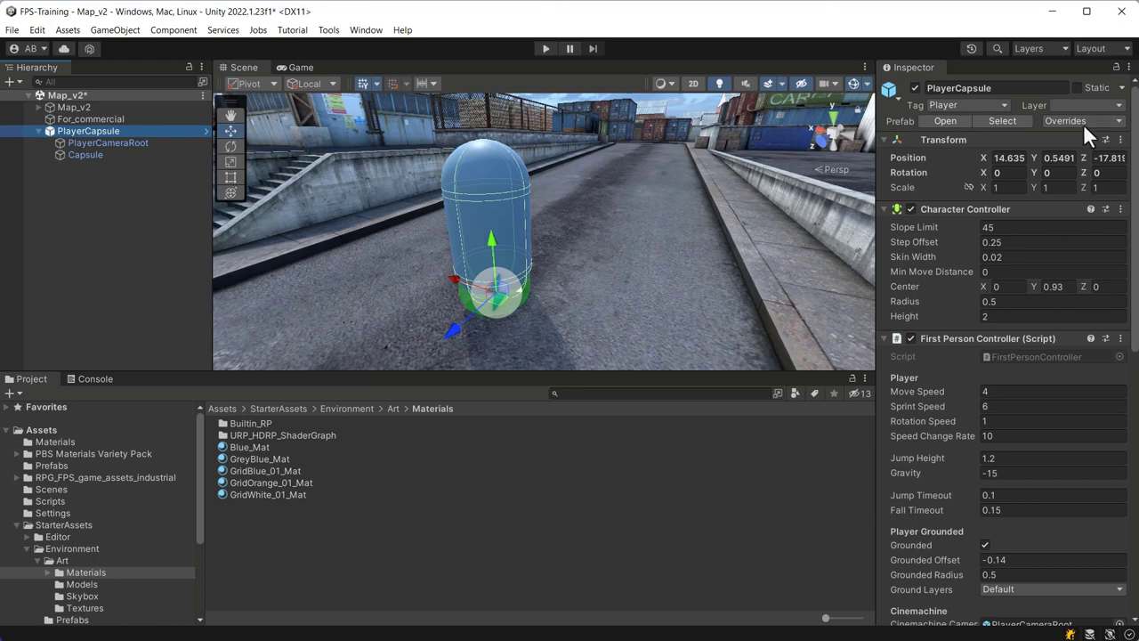
click(1118, 125)
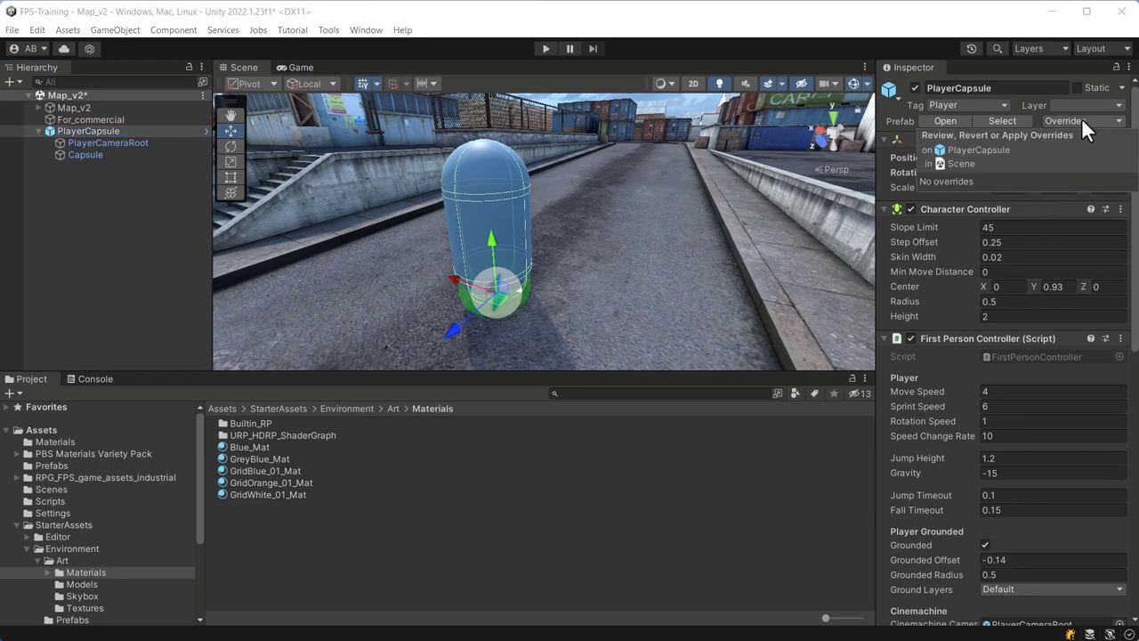
click(1082, 118)
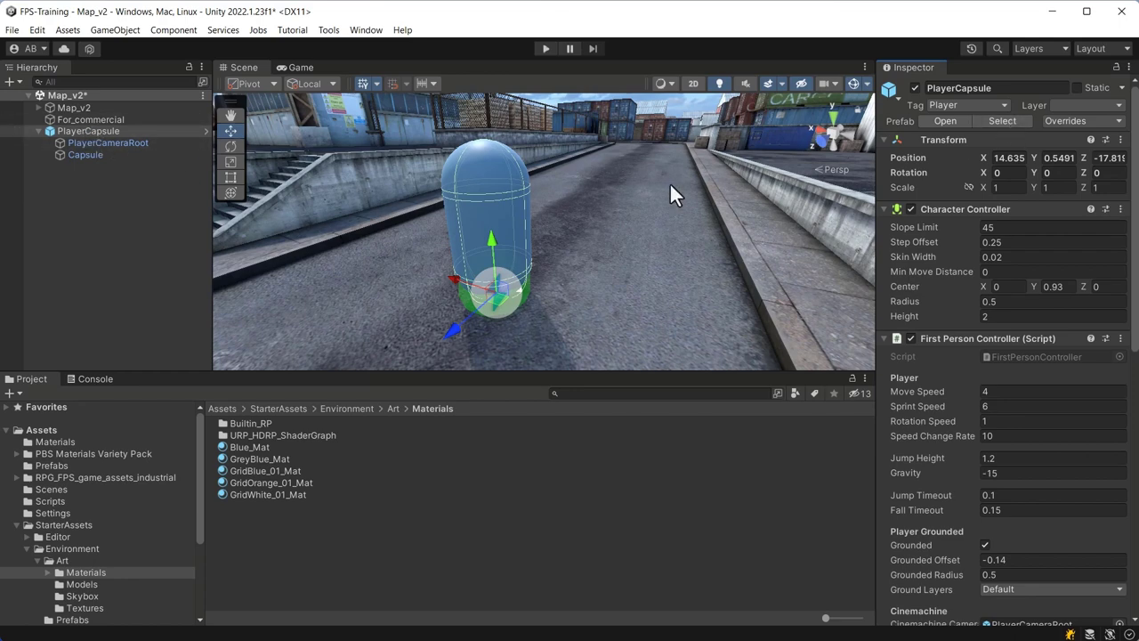
click(1005, 120)
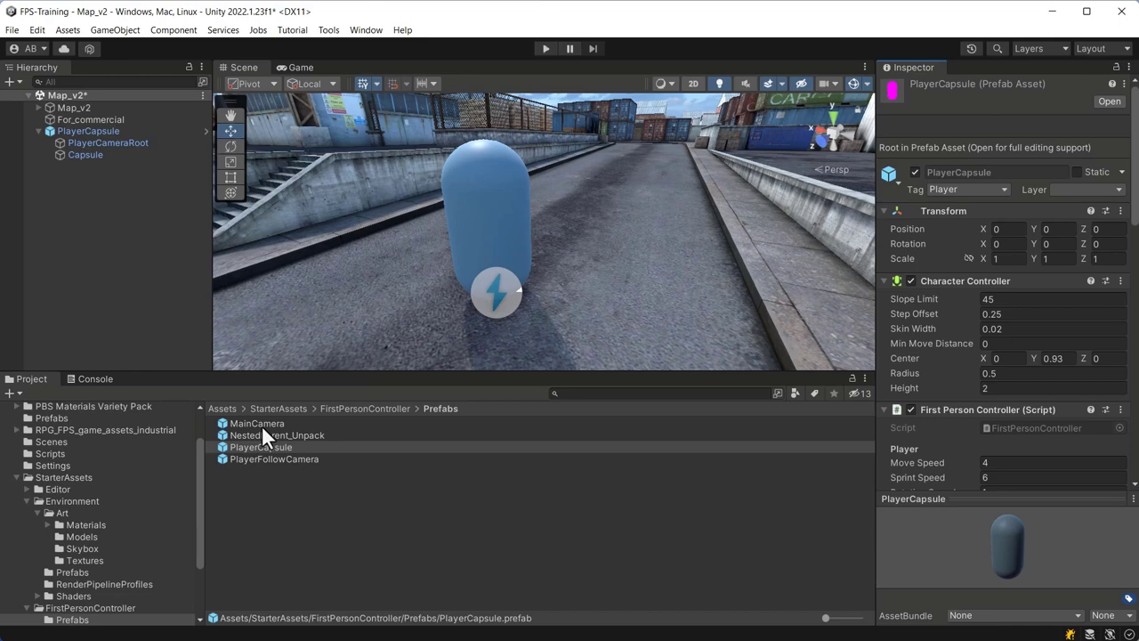
Drag the MainCamera prefab from the Prefabs folder into the Hierarchy.
drag(261, 424, 119, 293)
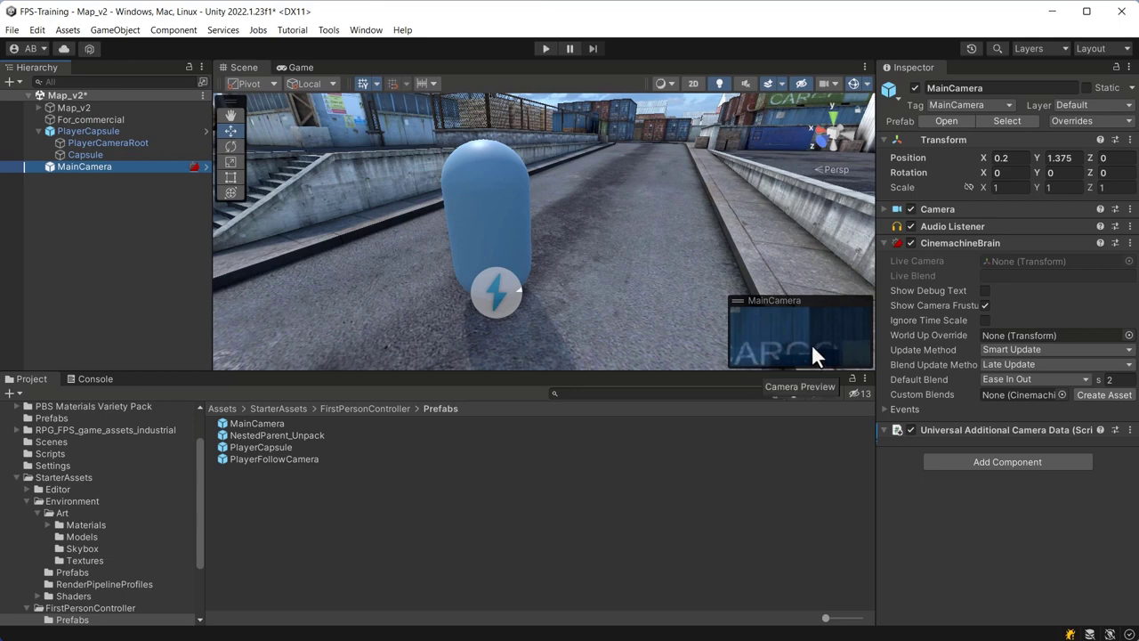
Enter Play mode to test the view through the new camera.
click(544, 48)
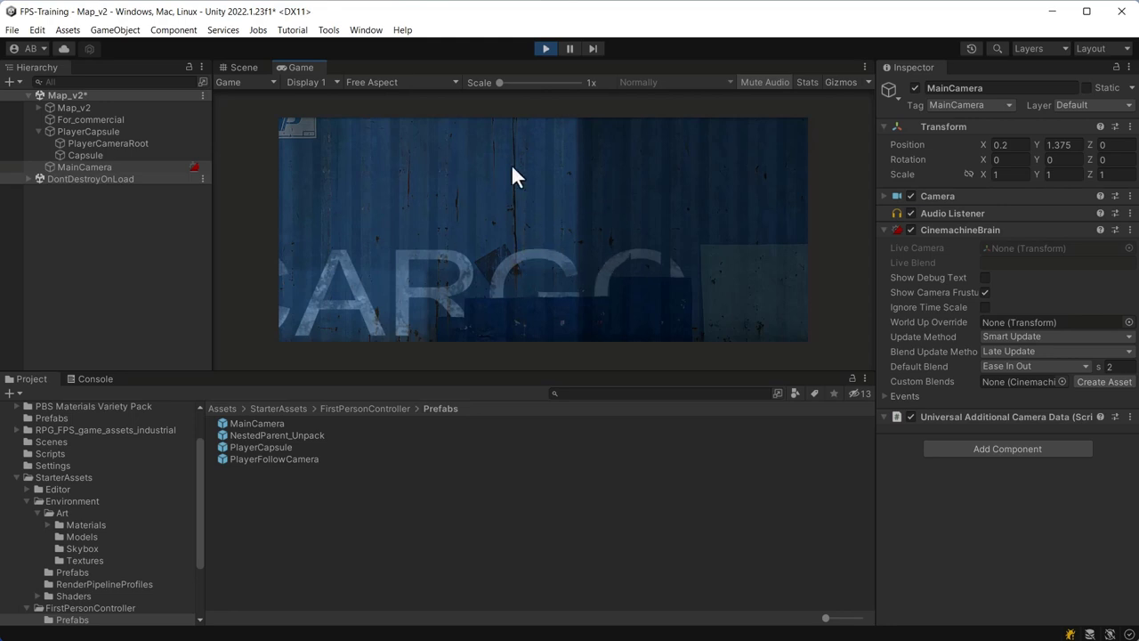
Exit Play mode and return to editing the Map_v2 scene.
click(546, 48)
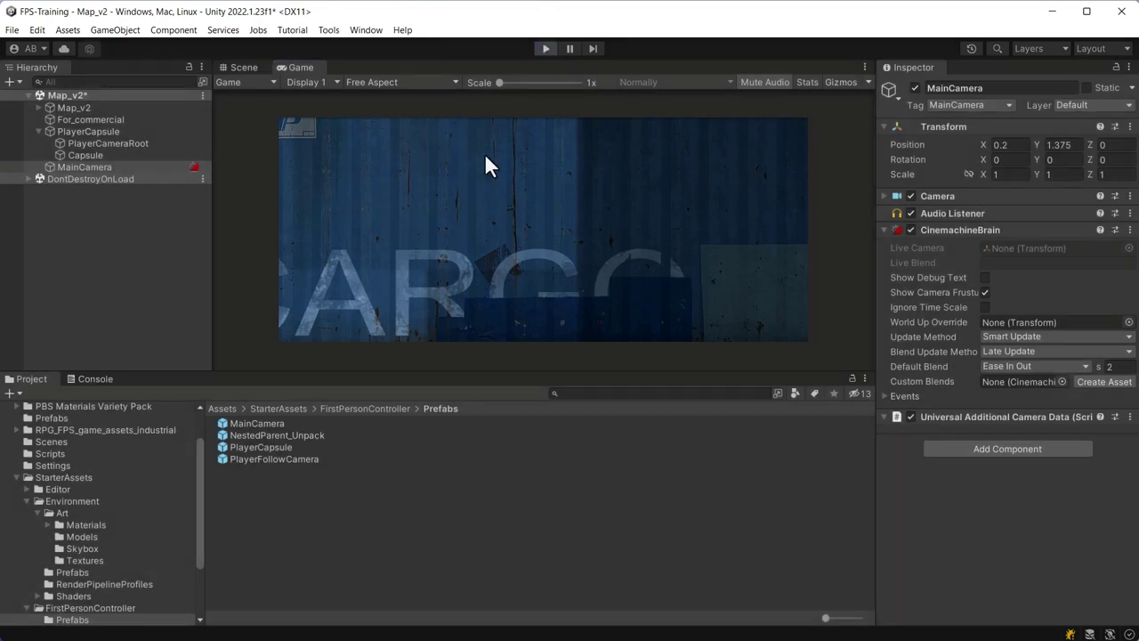